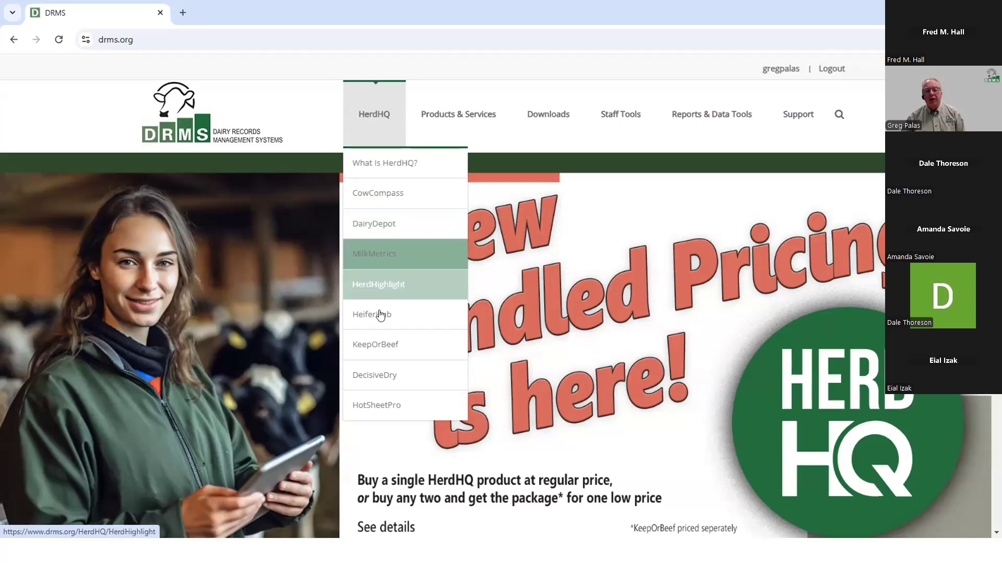
Open DecisiveDry from the HerdHQ menu to see the saved SDCT report list
left_click(369, 377)
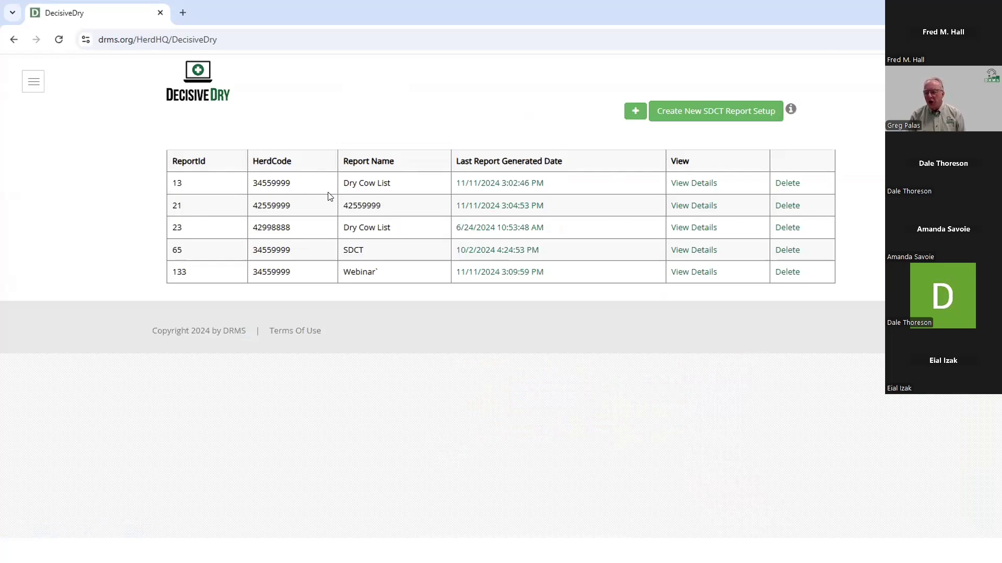
Create a new SDCT report setup named Webinar for herd code 34559999
left_click(710, 116)
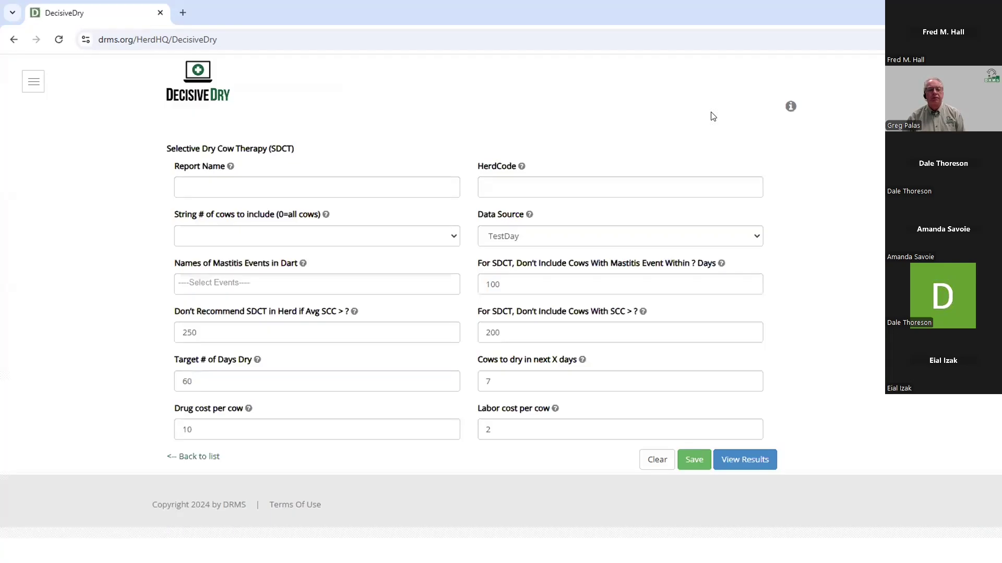
left_click(201, 182)
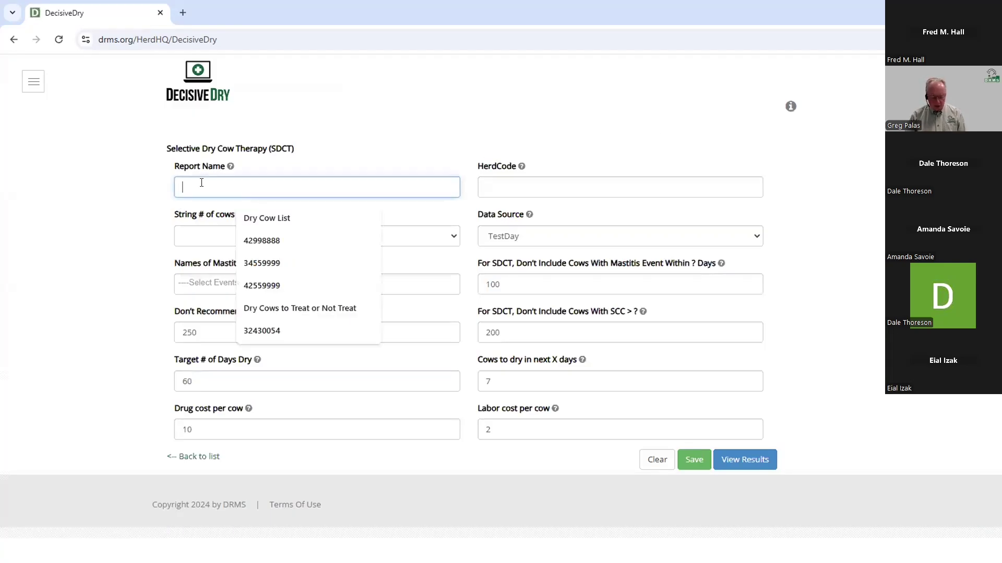
type("Web")
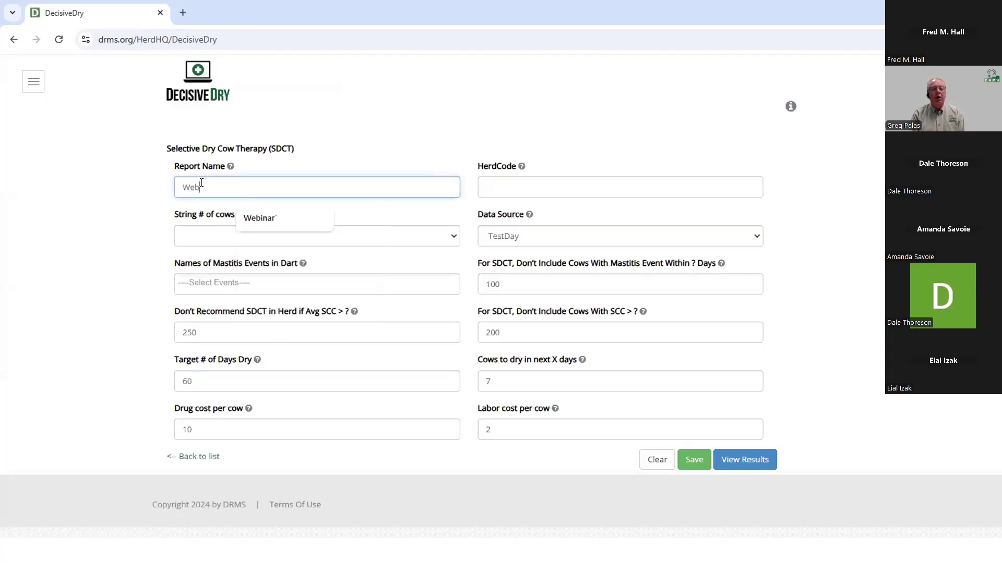
type("inar")
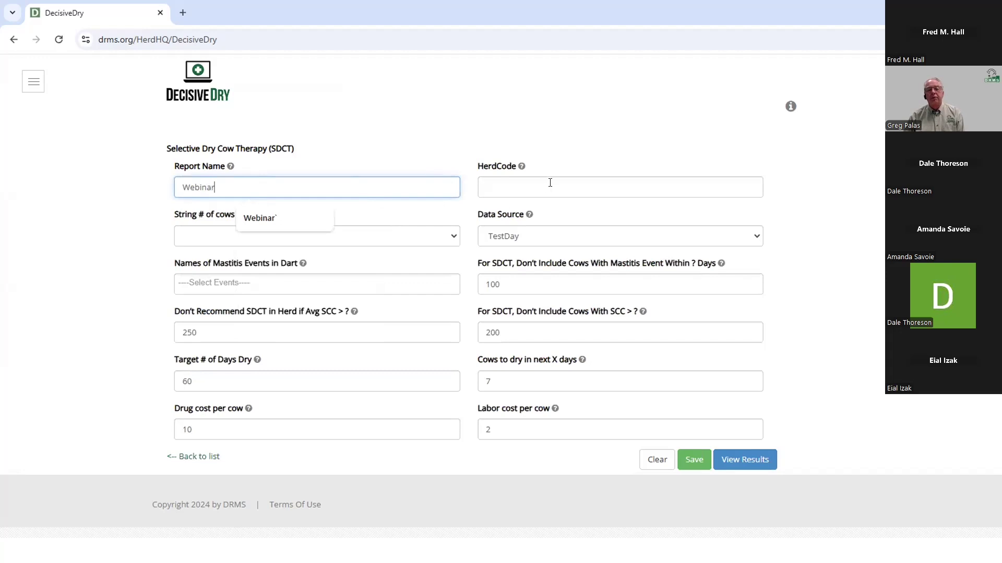
left_click(549, 183)
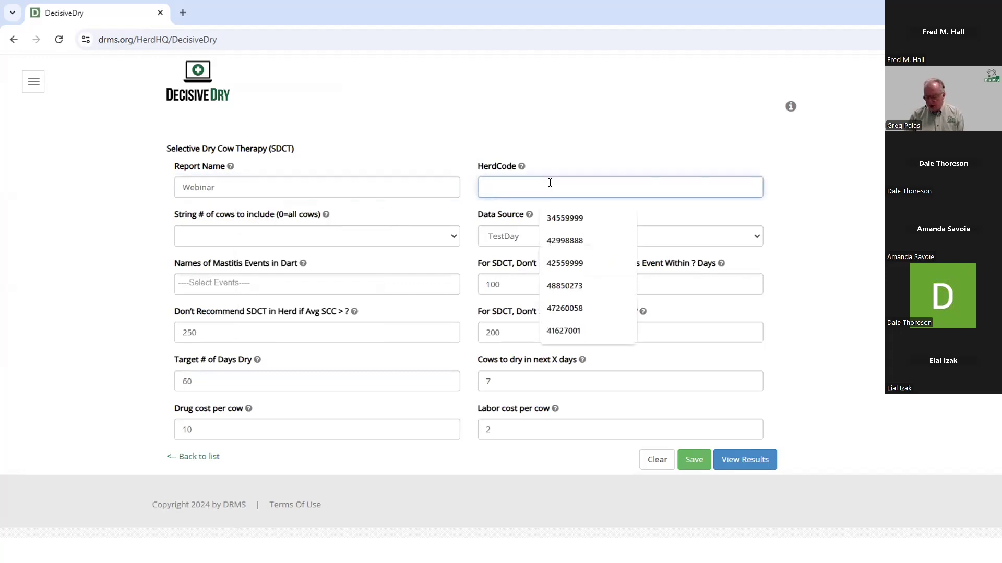
type("34559")
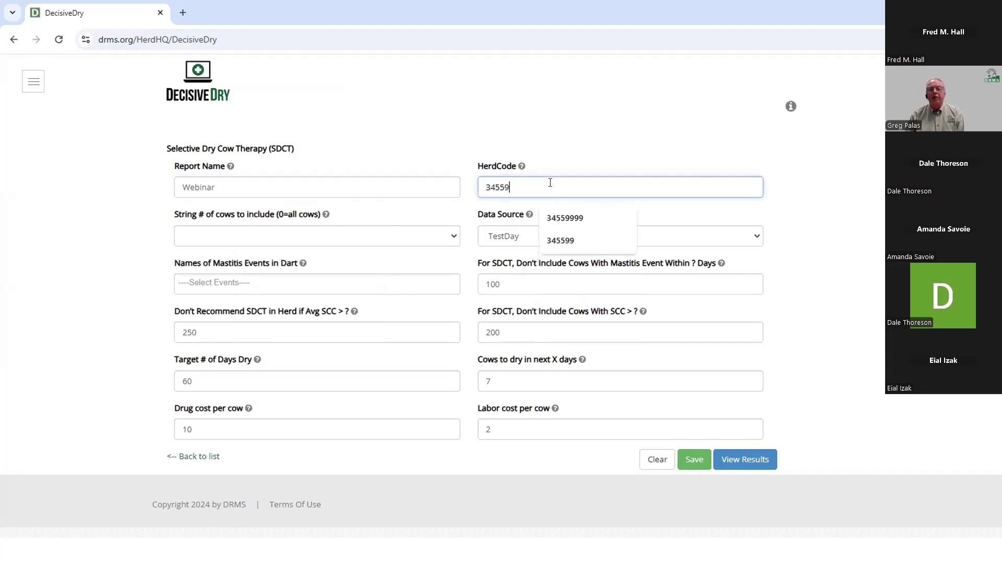
type("999")
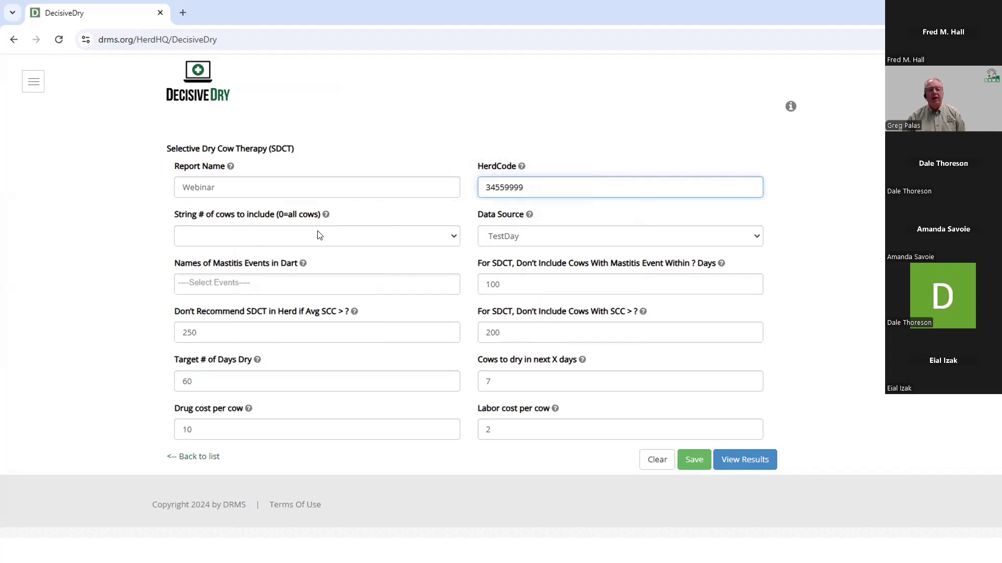
Set the report's data source to DartSync
left_click(756, 238)
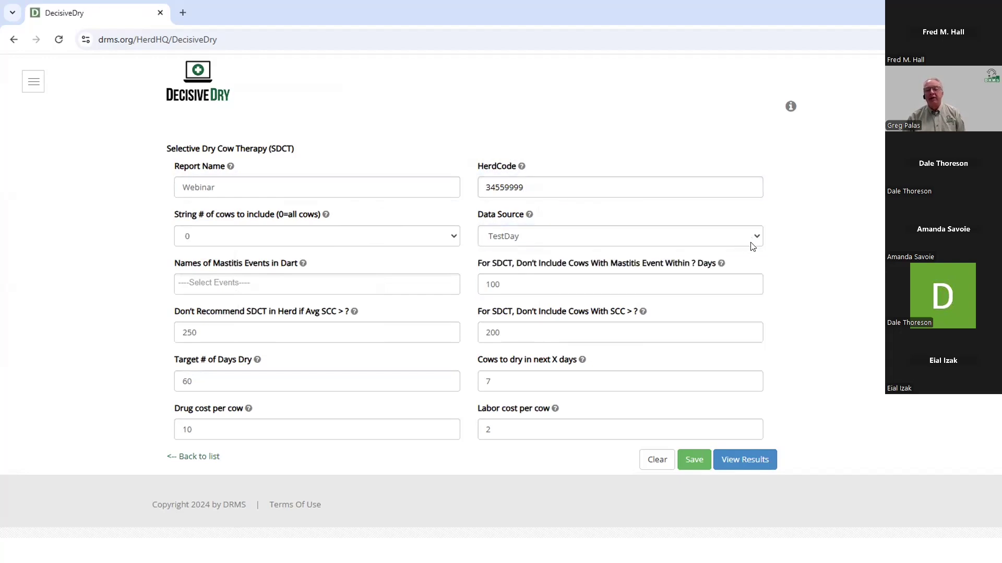
left_click(756, 237)
left_click(517, 271)
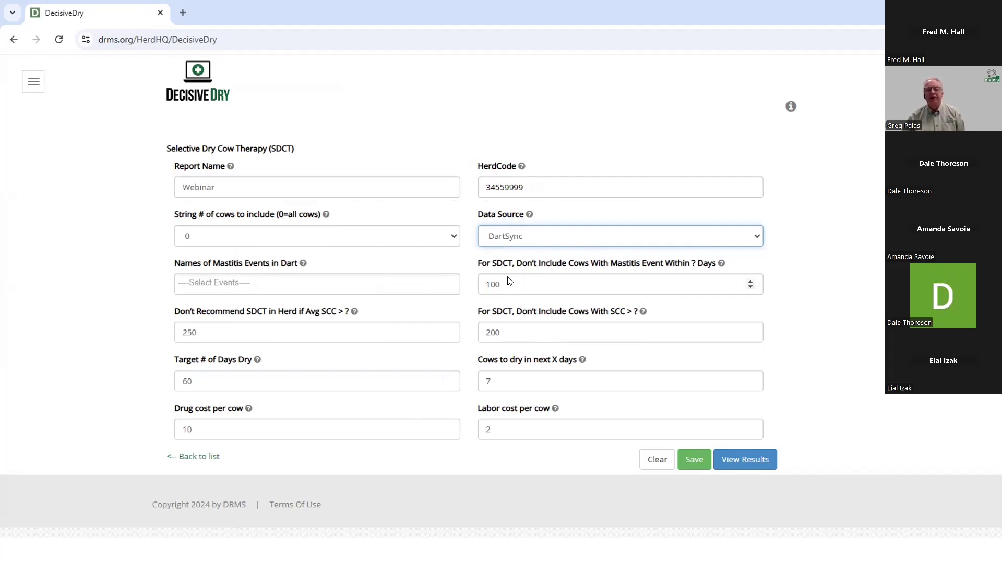
Add MAST 2+ QRTS, MAST LFT FRT and MAST LT REAR as mastitis events
left_click(205, 279)
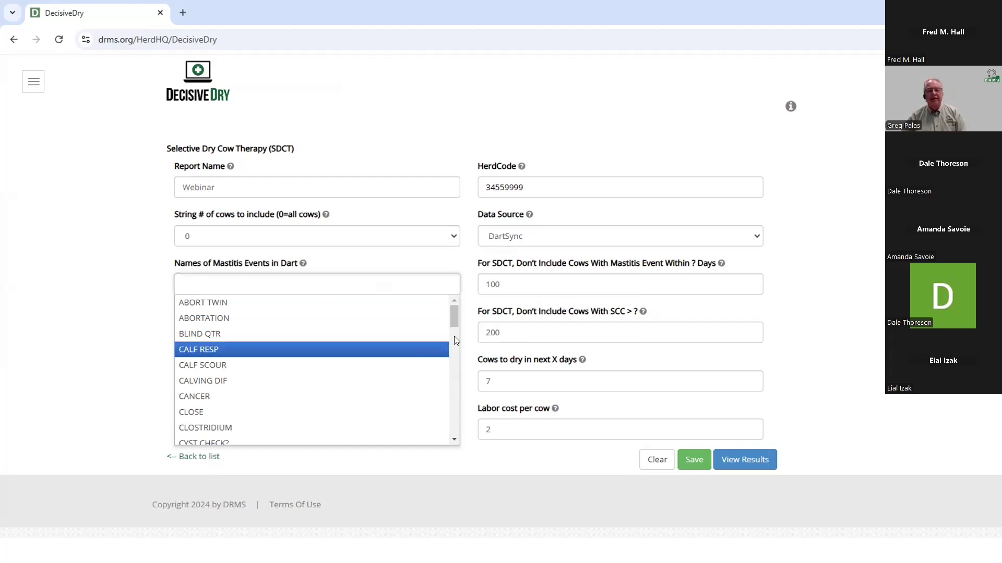
left_click_drag(452, 315, 451, 368)
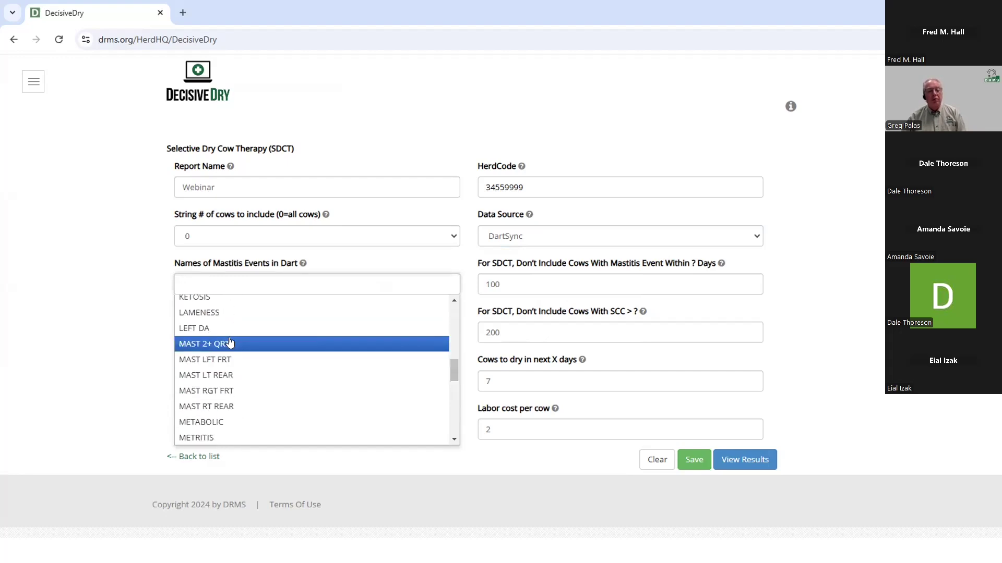
left_click(229, 343)
scroll(230, 341, "down", 9)
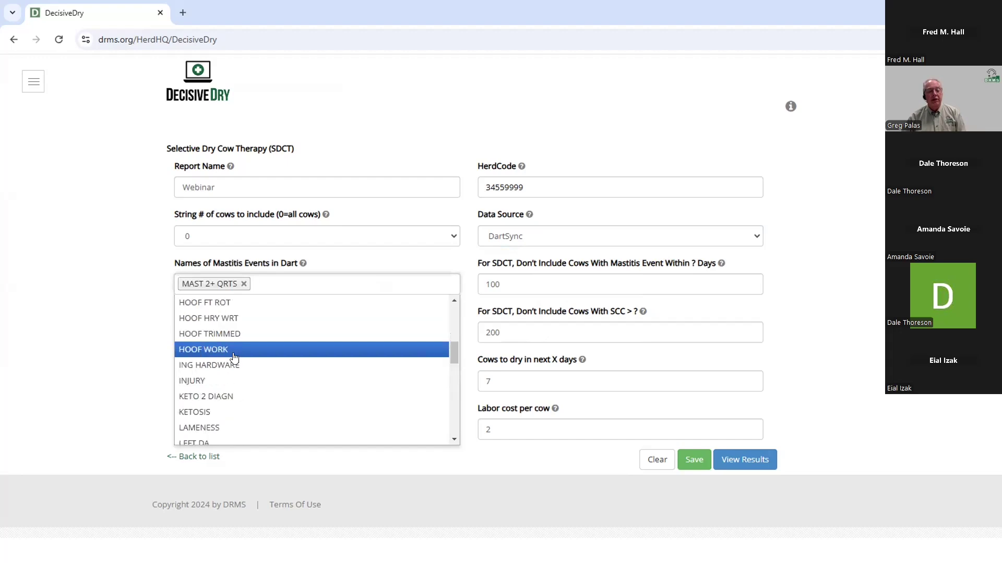
left_click(225, 351)
scroll(224, 351, "down", 6)
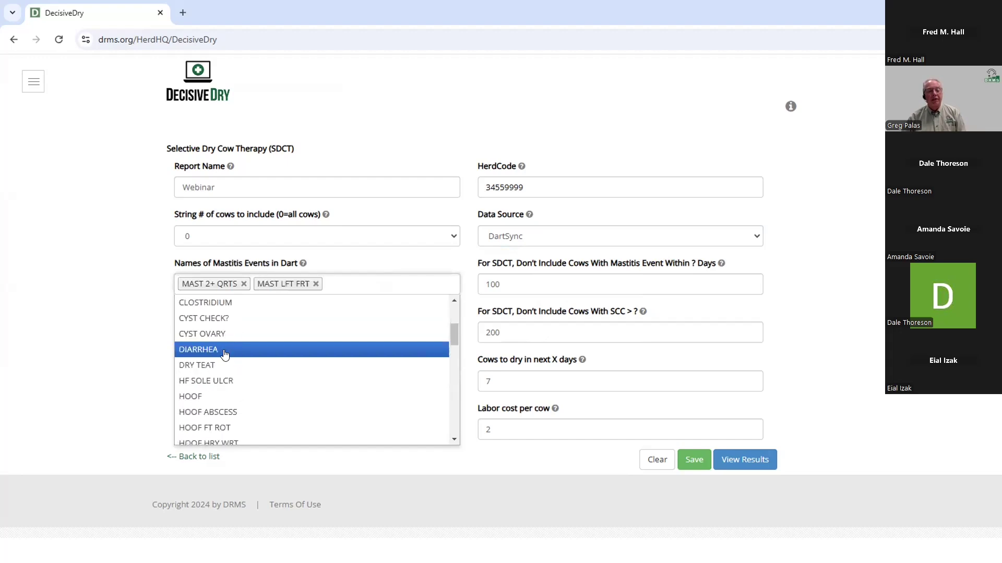
scroll(214, 365, "down", 3)
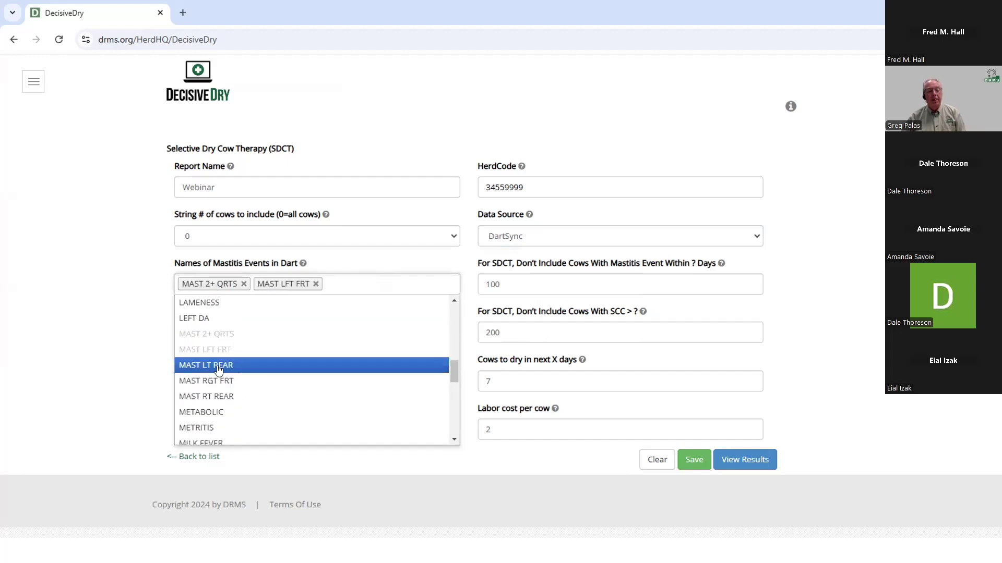
left_click(208, 366)
Add MAST RGT FRT and MAST RT REAR to complete the mastitis event list
scroll(216, 368, "down", 8)
scroll(219, 368, "down", 3)
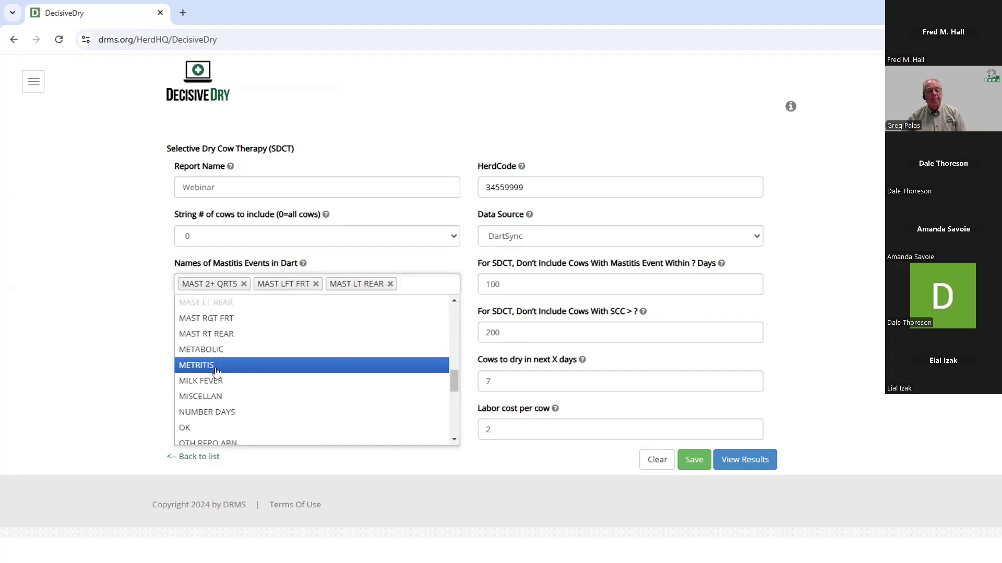
left_click(222, 317)
scroll(219, 360, "down", 6)
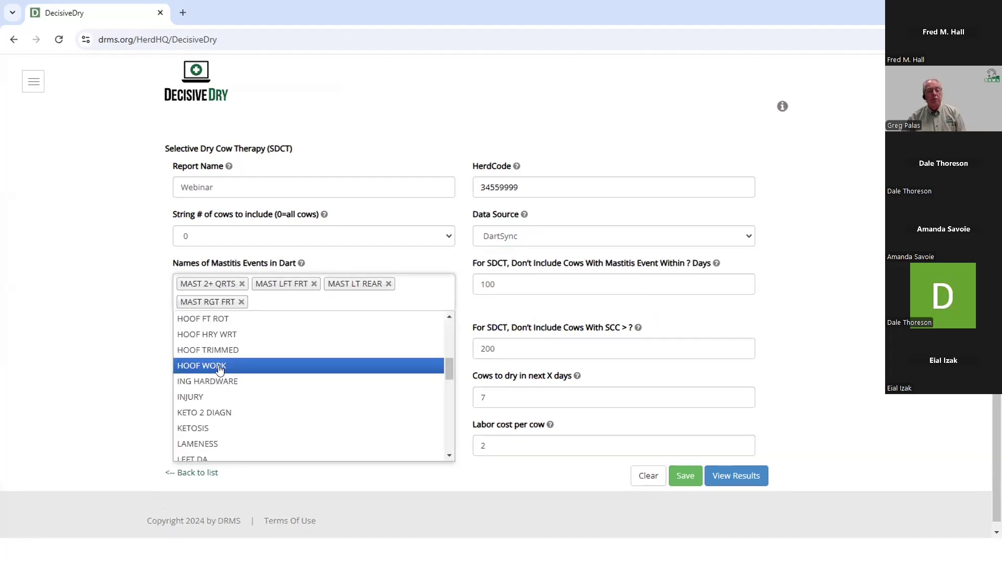
scroll(219, 366, "down", 3)
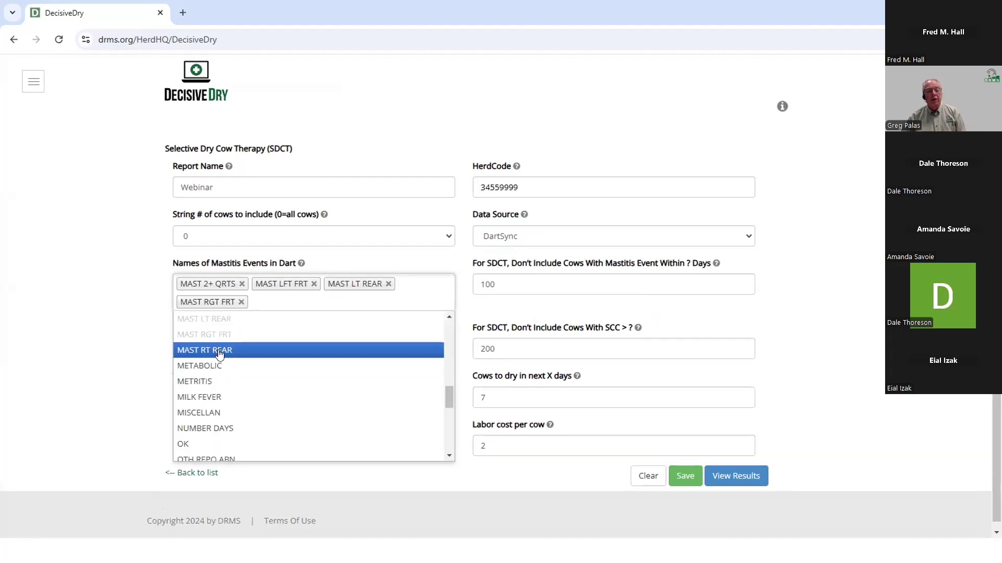
left_click(219, 351)
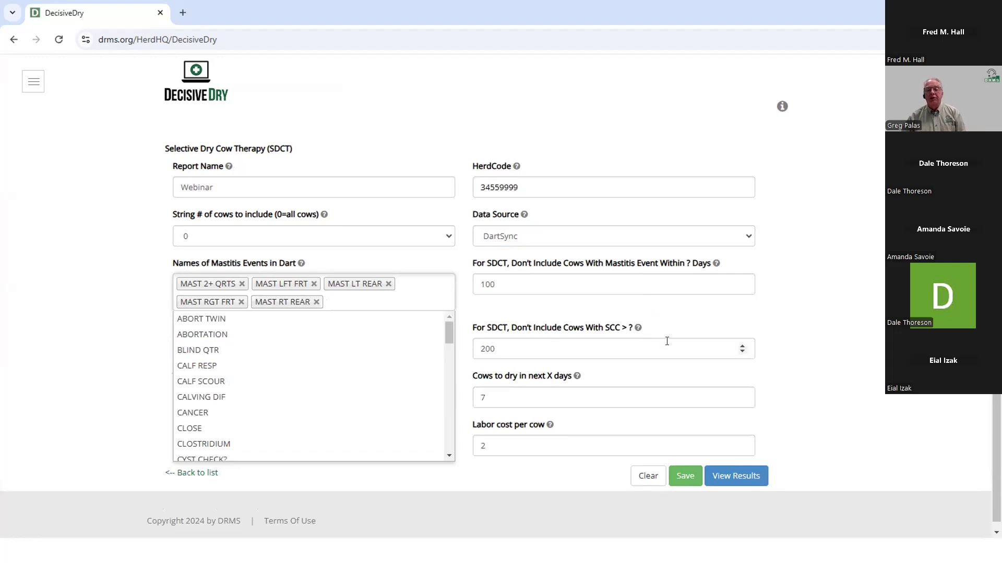
left_click(536, 285)
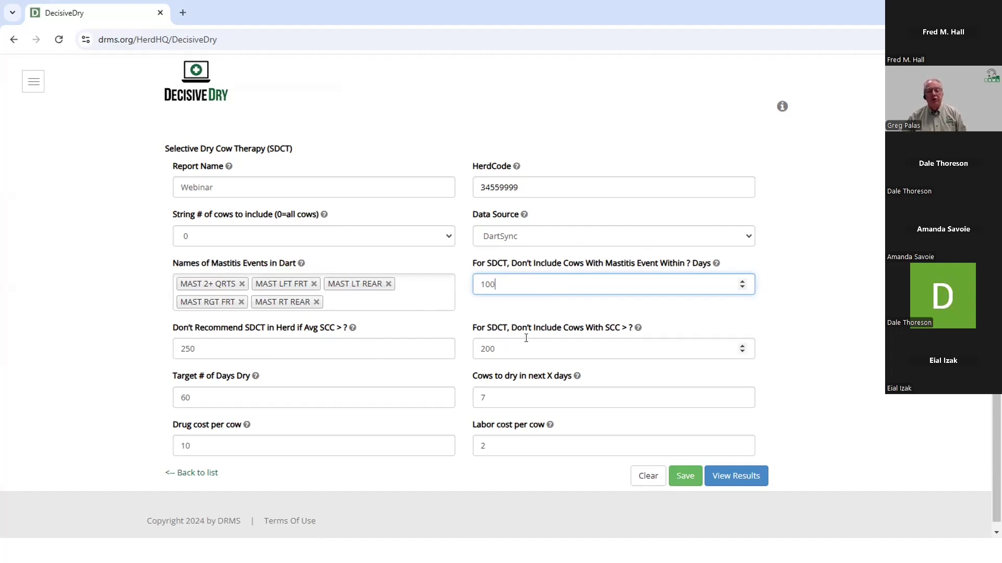
Change the drug cost per cow to 20 and save the Webinar report
scroll(403, 395, "down", 1)
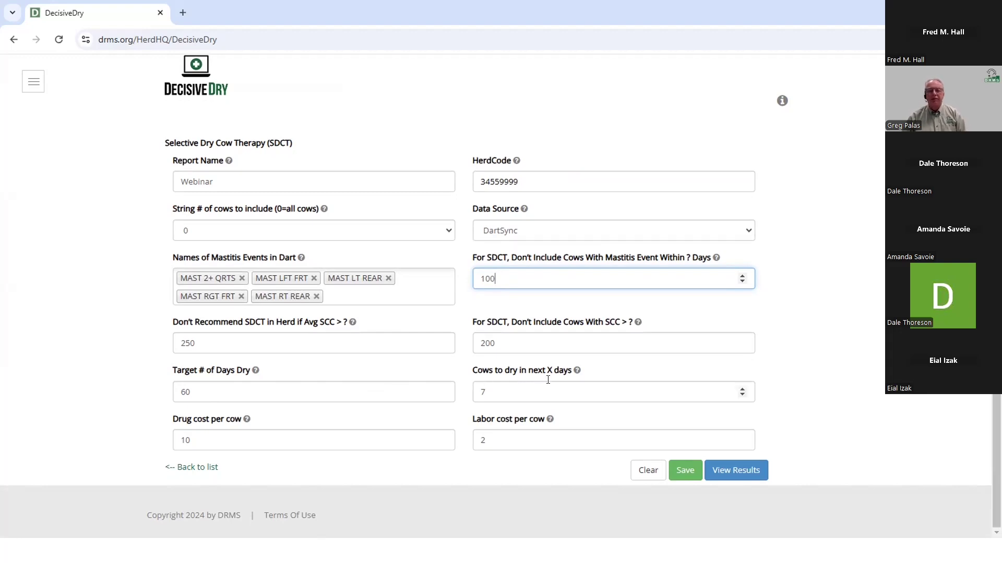
double_click(184, 440)
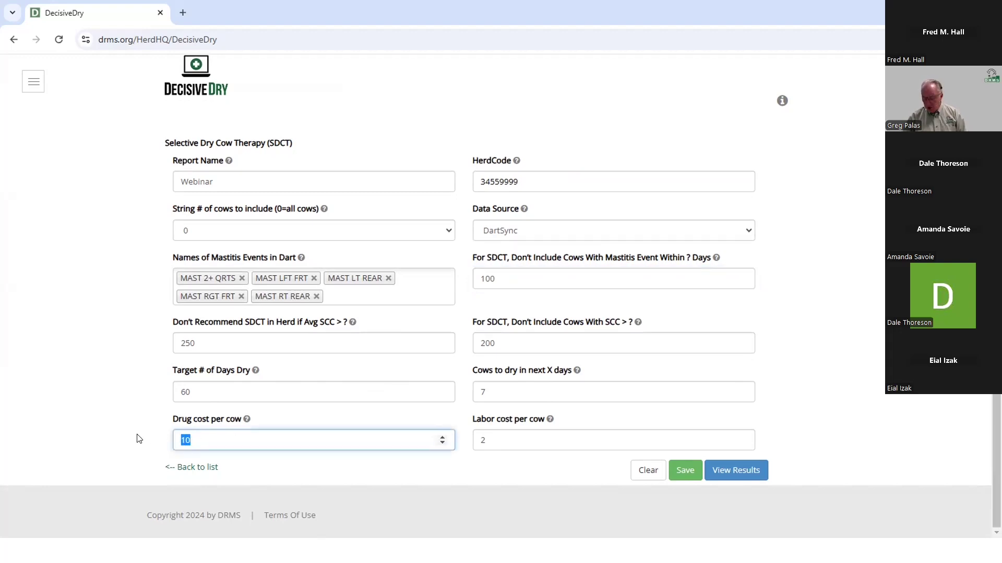
type("20")
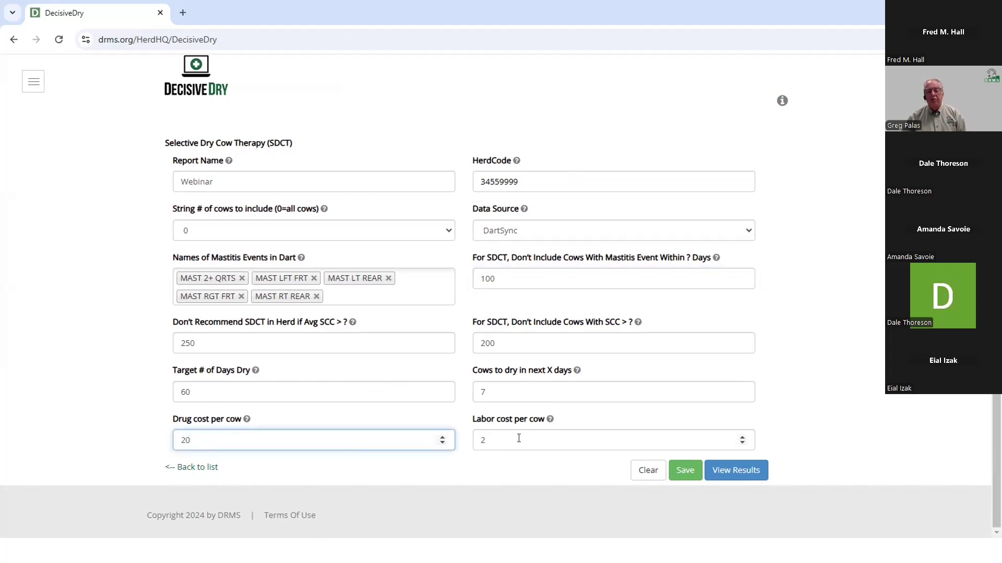
left_click(524, 437)
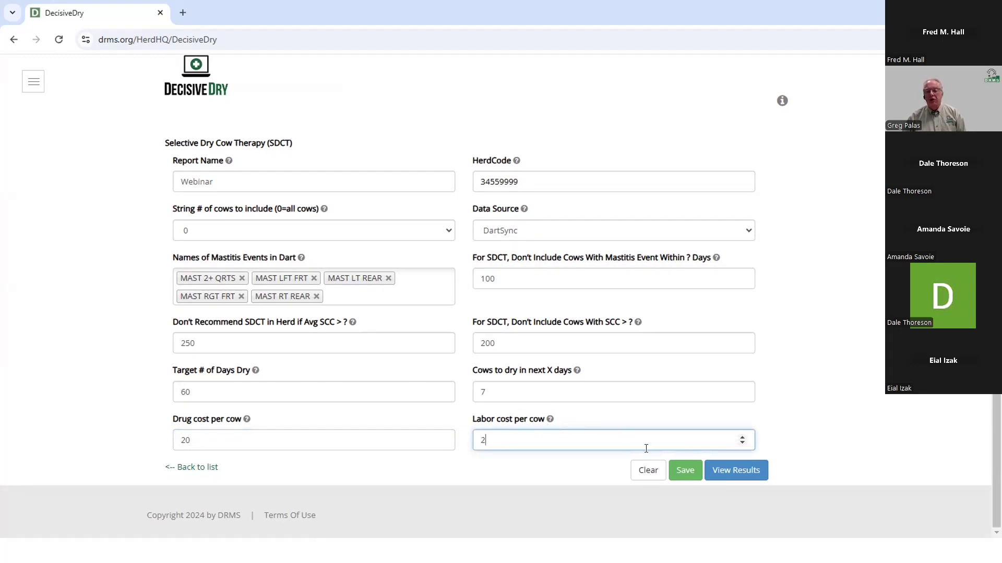
left_click(677, 470)
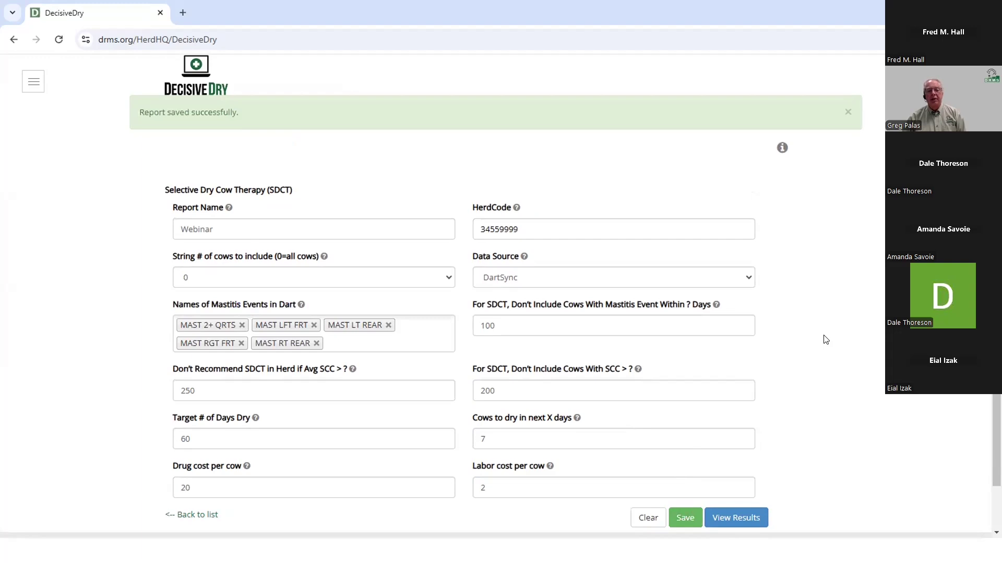
scroll(825, 339, "down", 1)
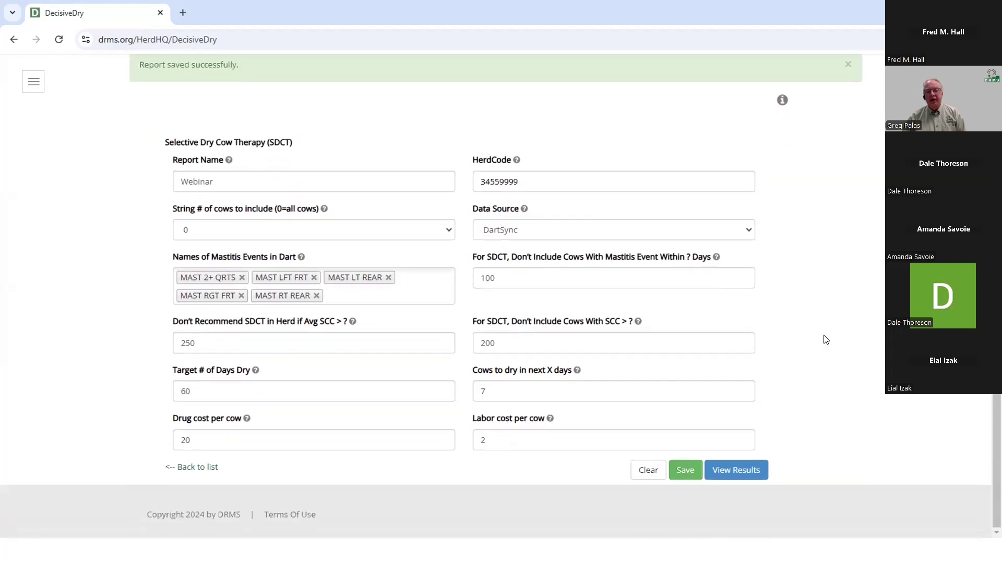
View the Webinar results: 20 cows suggested for treatment, 67 for none
left_click(737, 470)
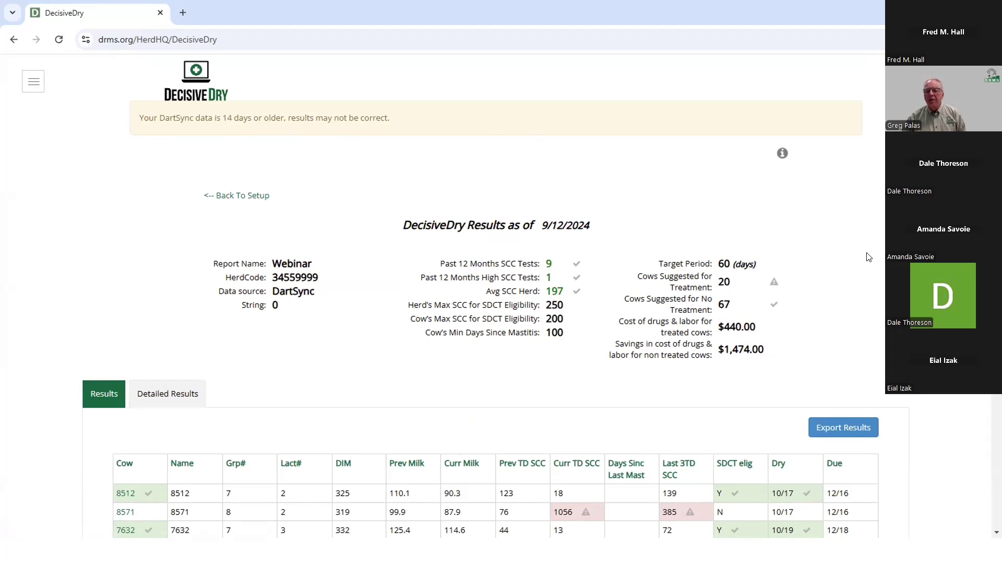
scroll(872, 246, "down", 1)
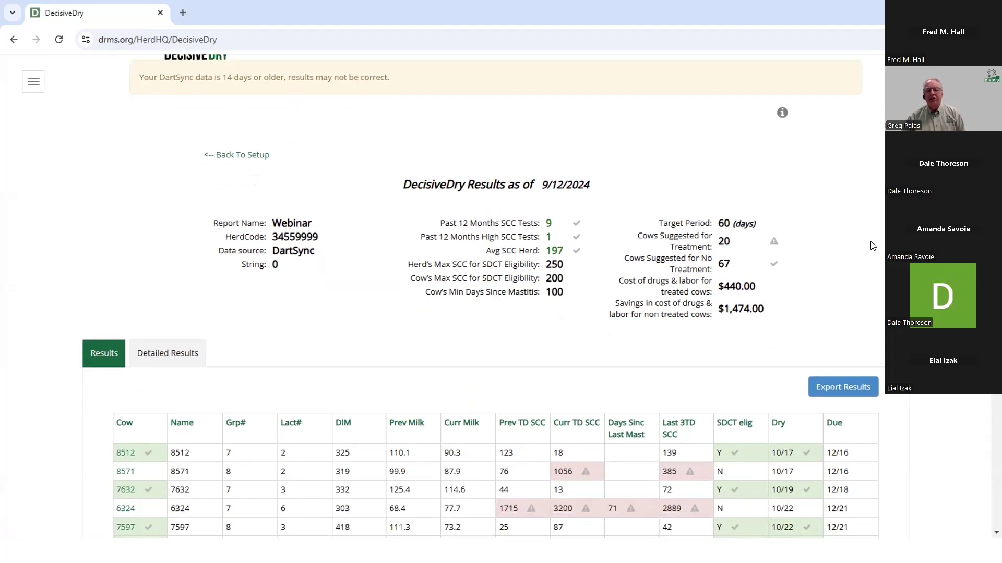
scroll(872, 246, "down", 1)
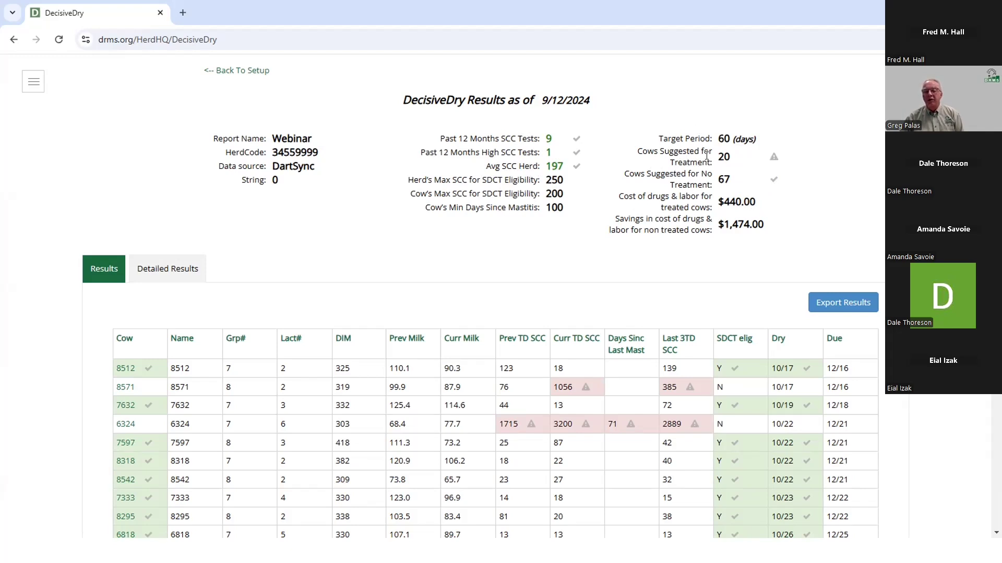
left_click(235, 71)
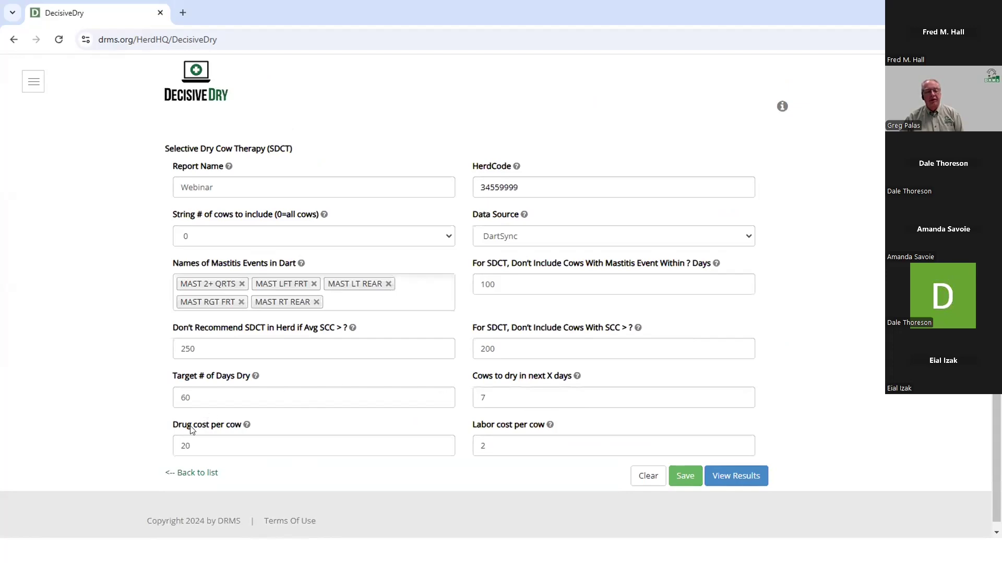
left_click(733, 474)
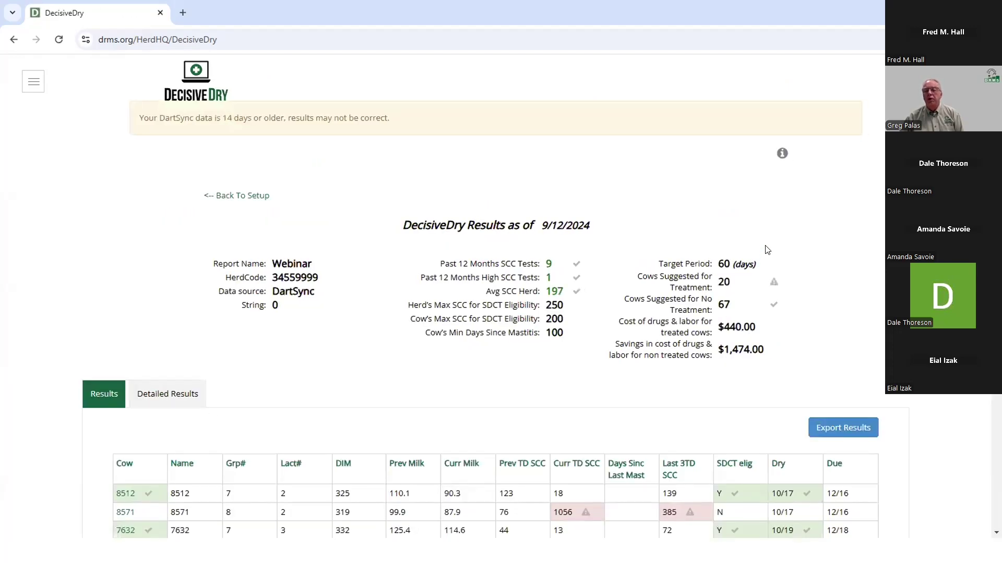
scroll(767, 250, "down", 3)
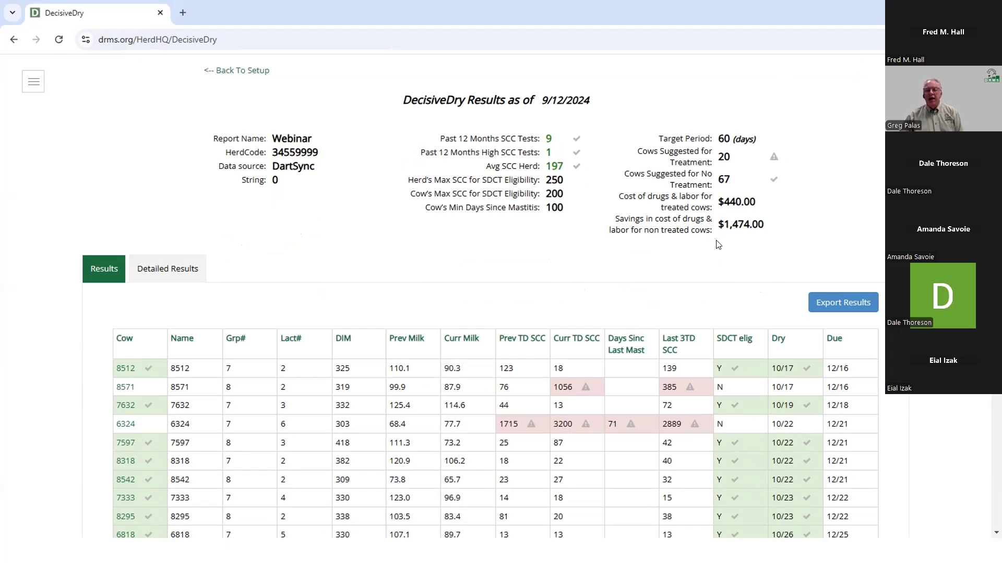
scroll(521, 267, "down", 1)
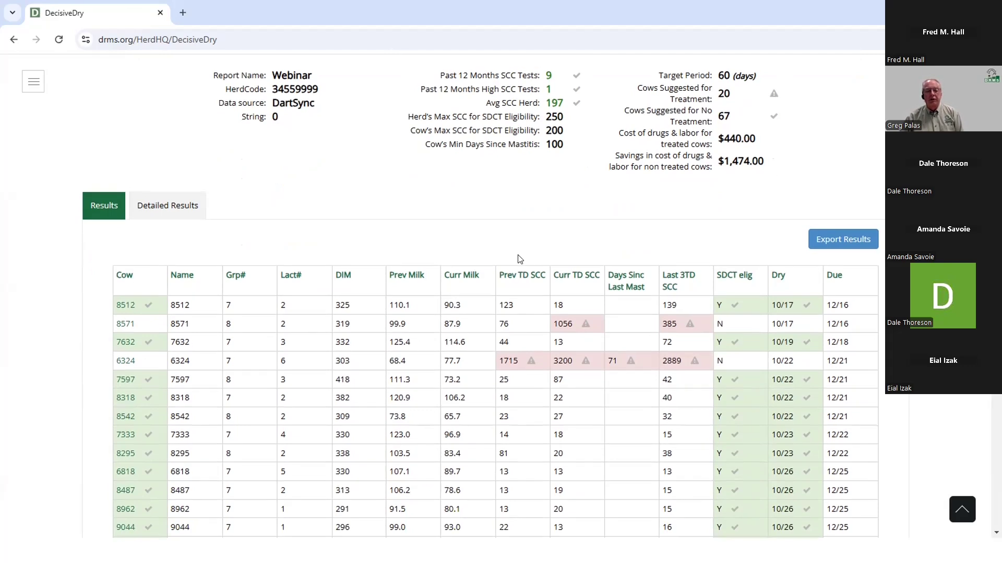
scroll(519, 256, "down", 1)
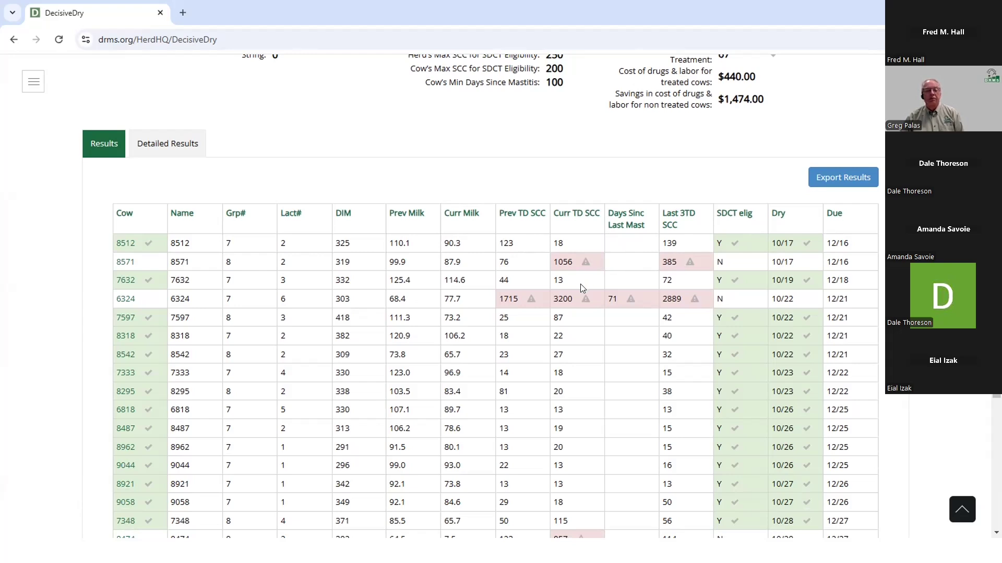
scroll(580, 286, "down", 1)
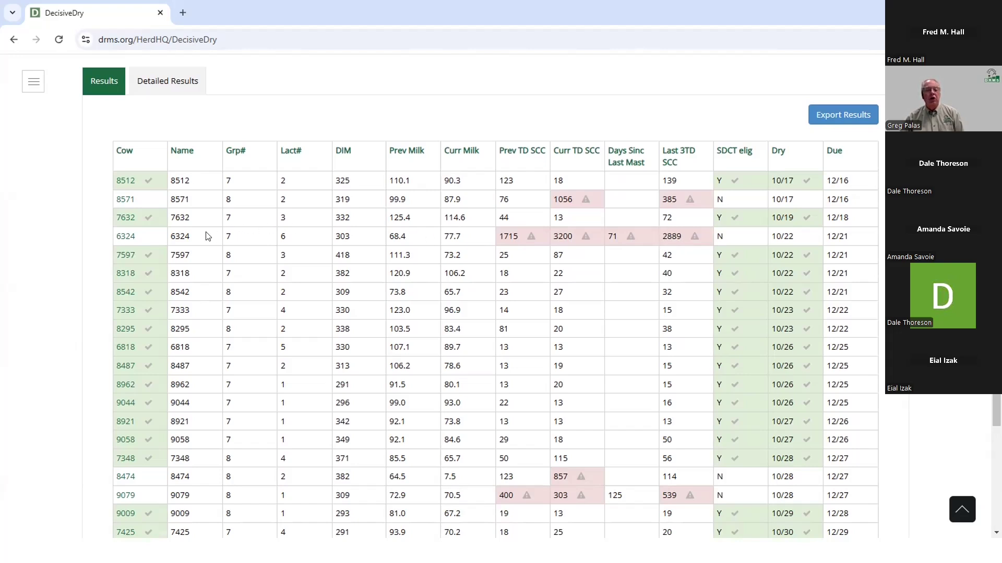
Open cow 6324's Cow Page in a new tab from the results table
left_click(120, 237)
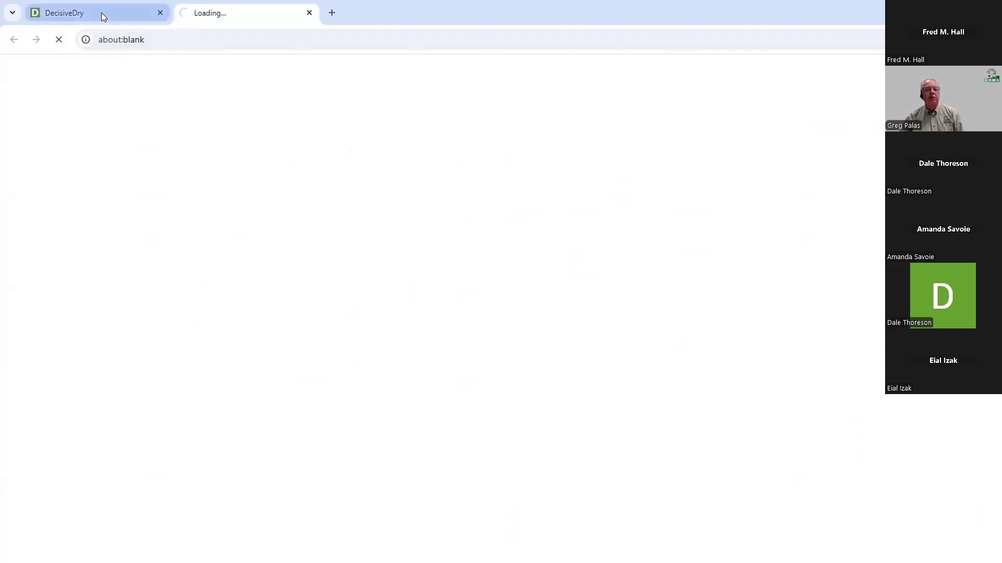
mouse_move(101, 17)
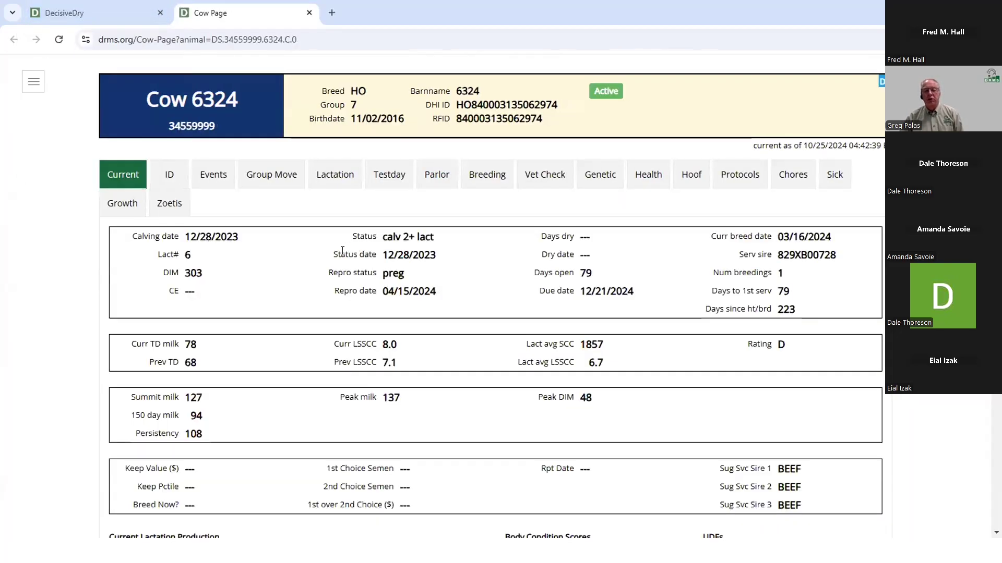
scroll(341, 253, "down", 1)
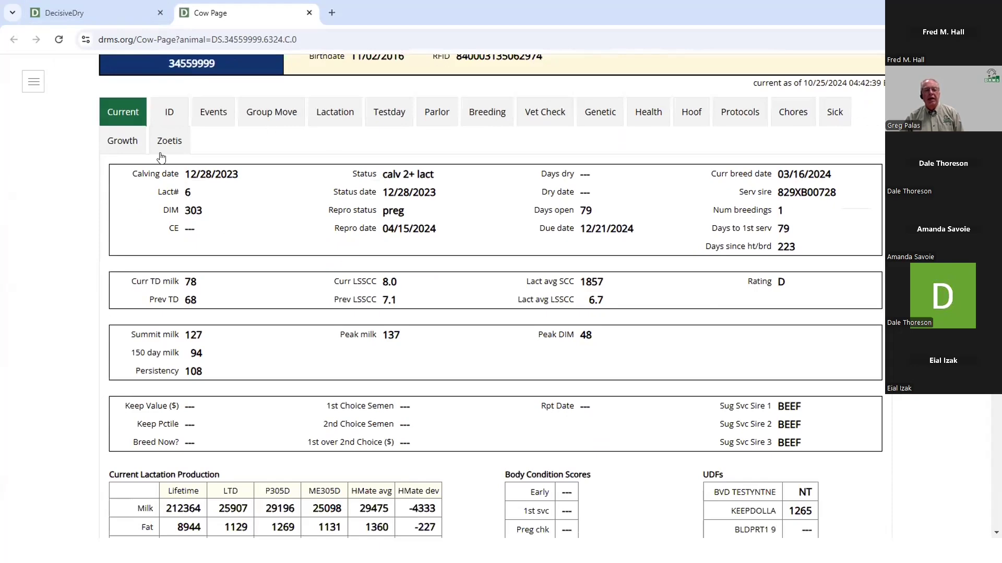
Review cow 6324's test-day SCC for lactations 6 and 5, then show her genetic evaluations
left_click(386, 112)
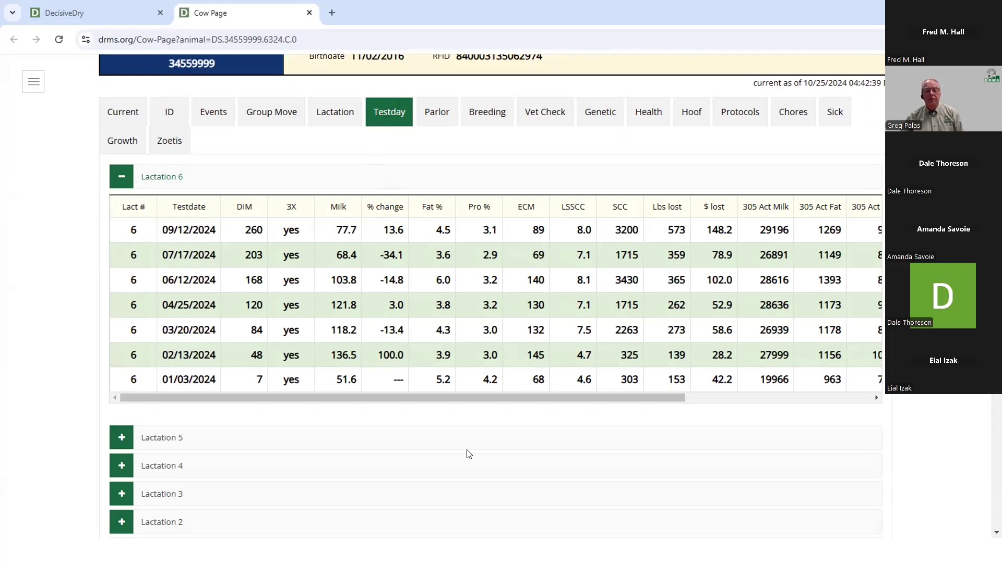
left_click(122, 437)
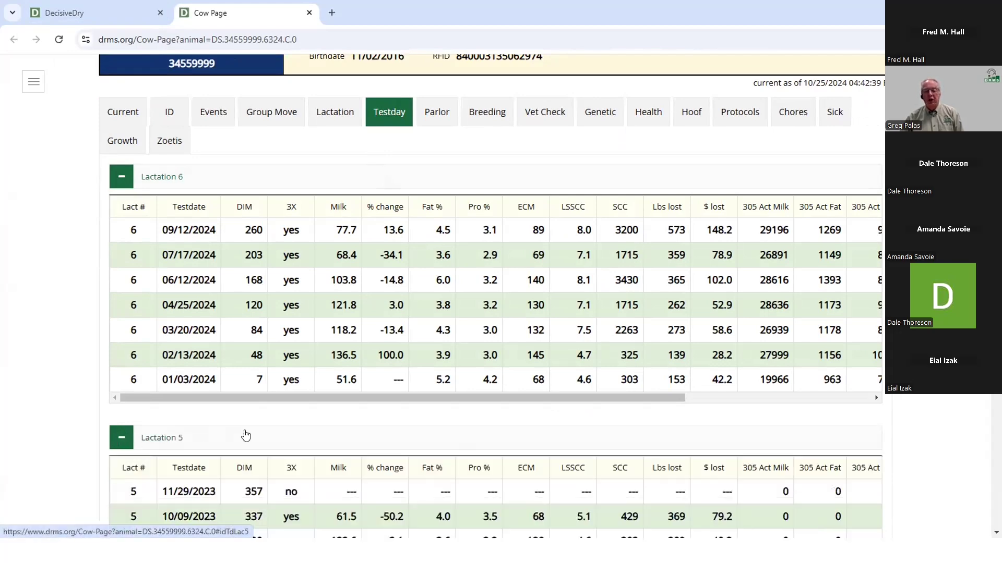
scroll(251, 434, "down", 1)
scroll(251, 434, "down", 5)
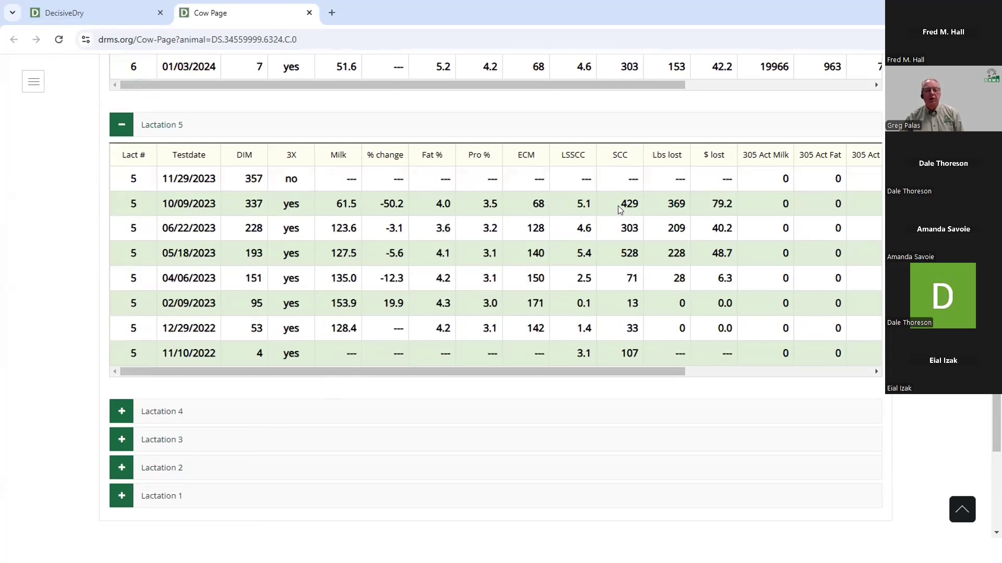
scroll(621, 210, "up", 1)
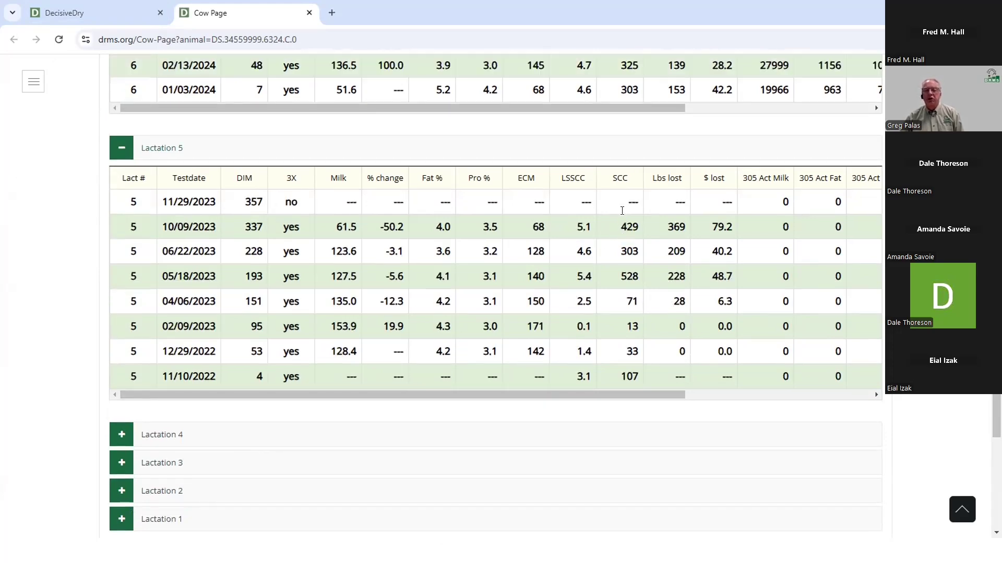
scroll(622, 210, "up", 6)
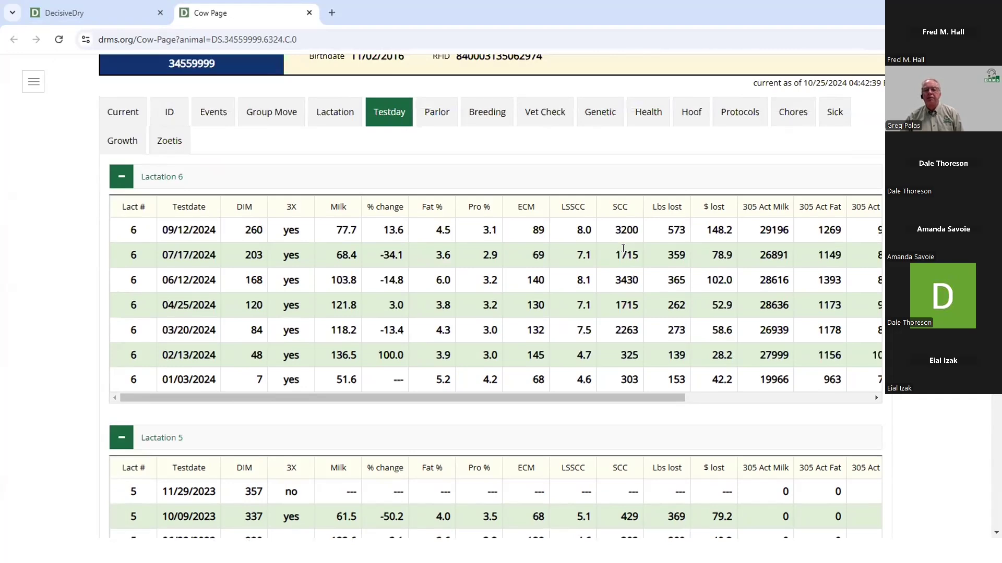
scroll(623, 248, "up", 1)
left_click(602, 181)
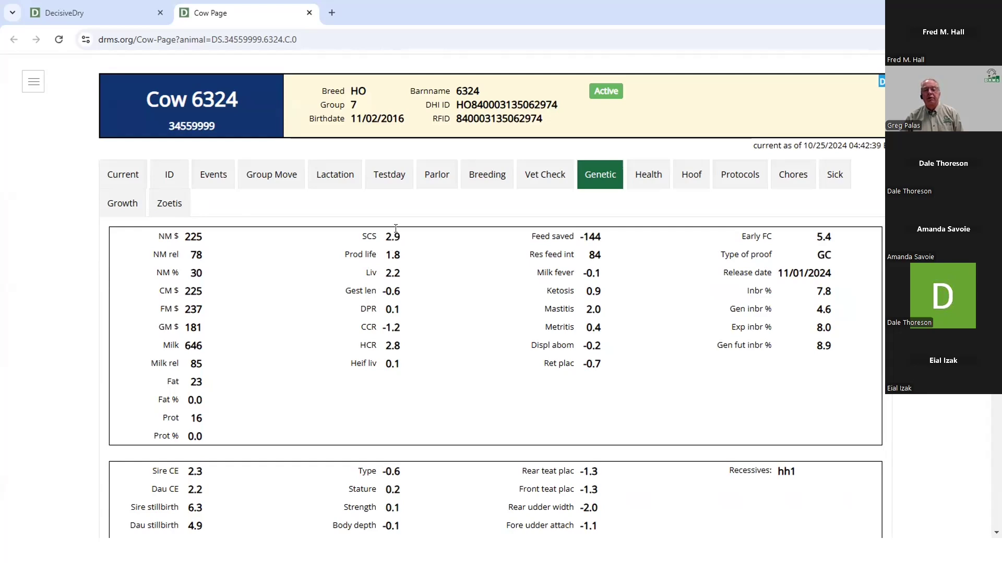
Show cow 6324's six lactation summaries and calving information, scrolling across all columns
left_click(348, 177)
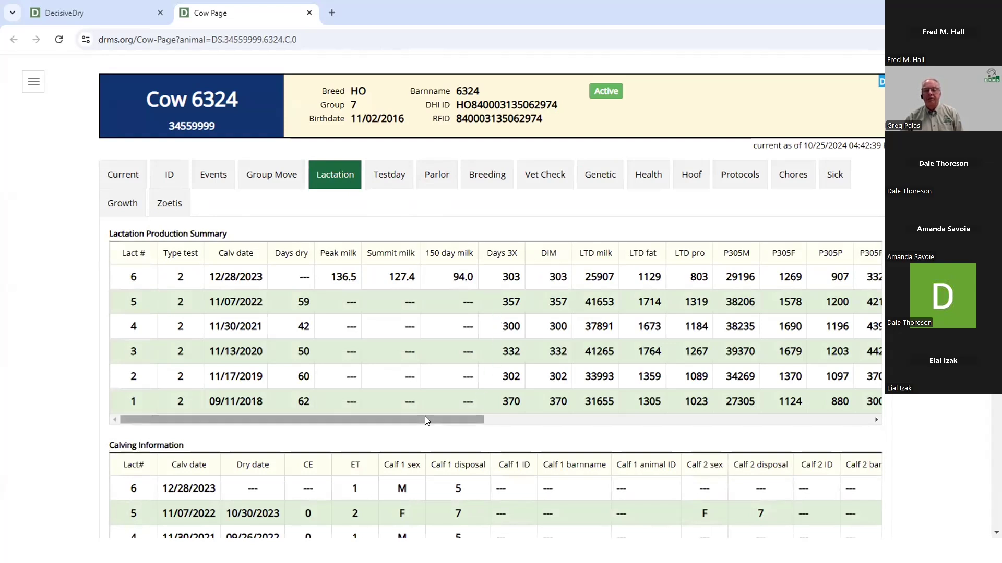
left_click_drag(424, 417, 516, 424)
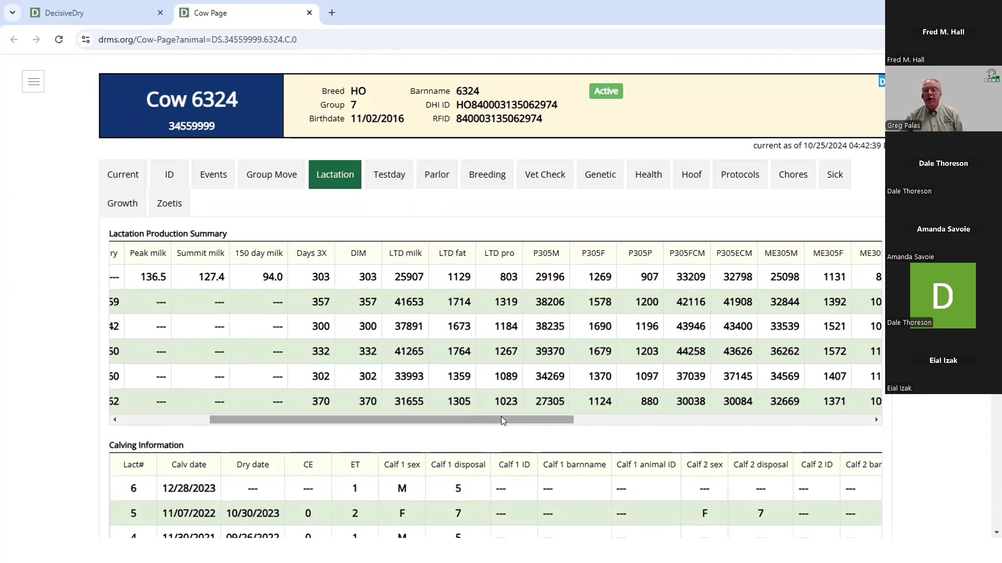
left_click_drag(457, 415, 498, 433)
scroll(573, 400, "down", 1)
scroll(573, 399, "down", 1)
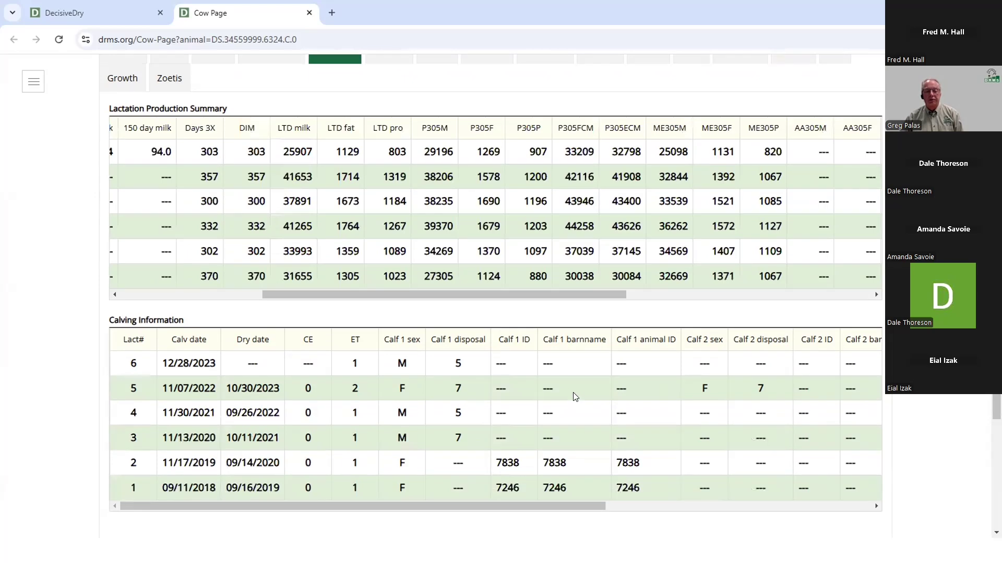
scroll(570, 256, "up", 2)
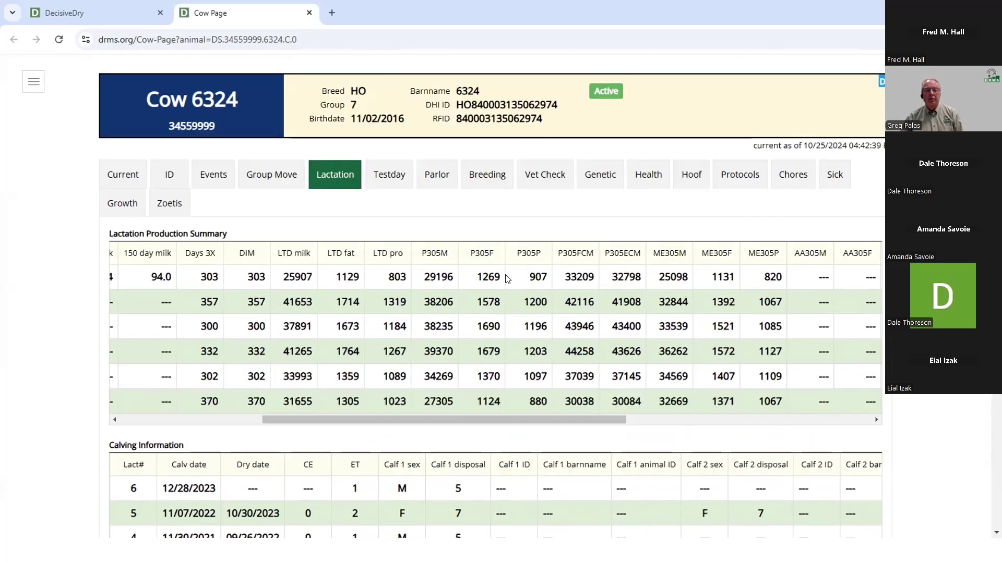
Return to the DecisiveDry tab and show the Webinar report's Detailed Results table
left_click(62, 10)
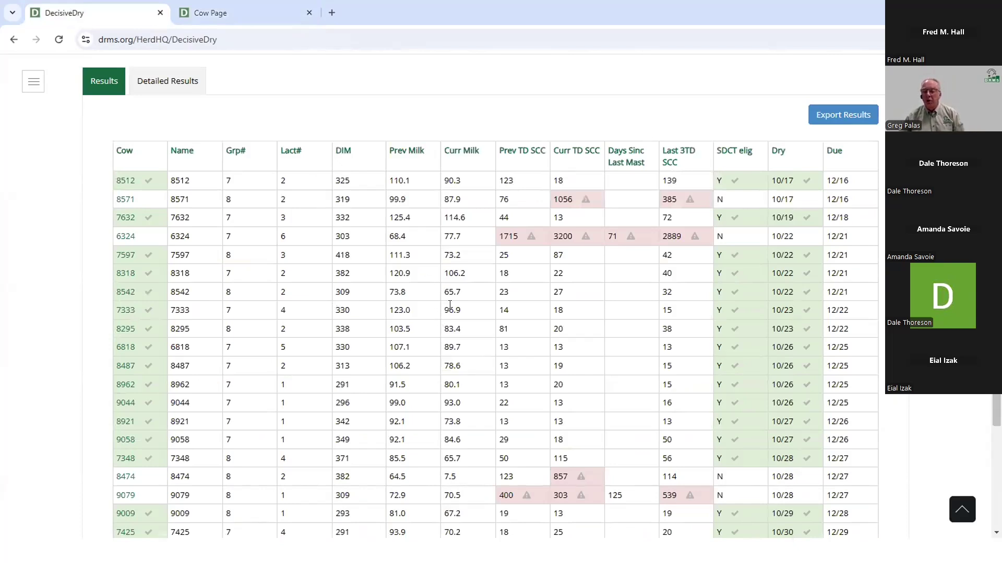
left_click(164, 79)
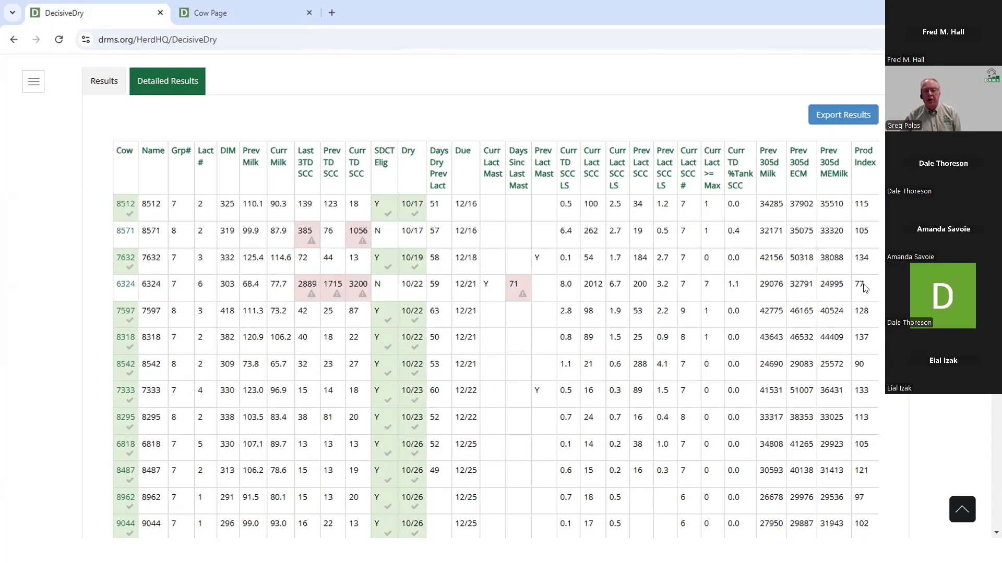
scroll(438, 128, "up", 1)
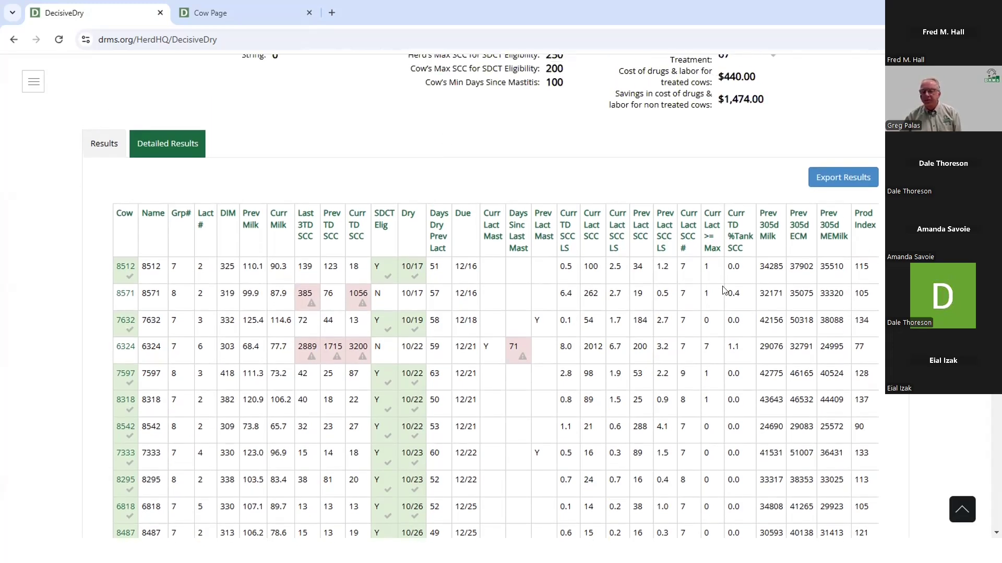
scroll(343, 166, "up", 3)
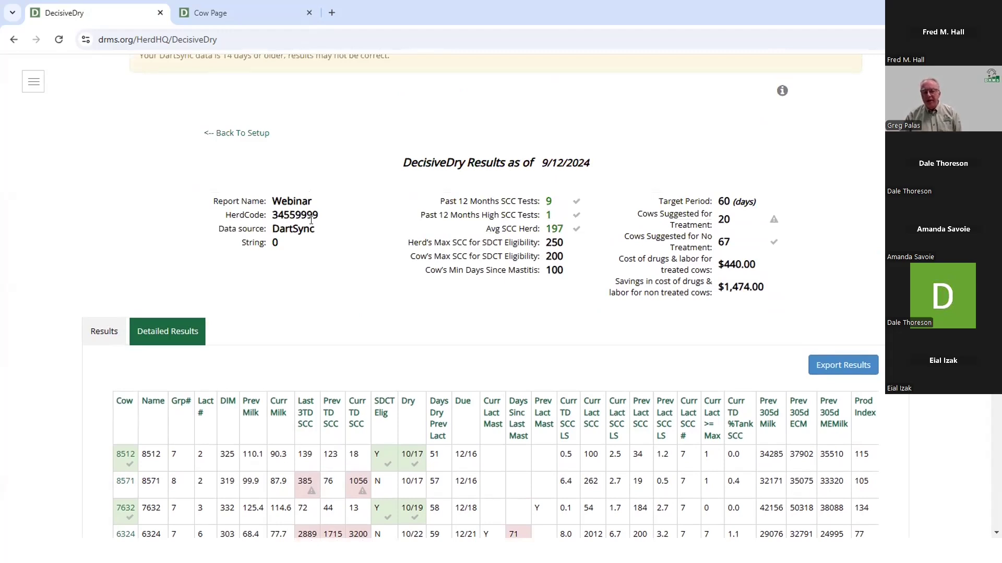
Raise the cow SCC limit from 200 to 300, save, and rerun the Webinar results
left_click(237, 135)
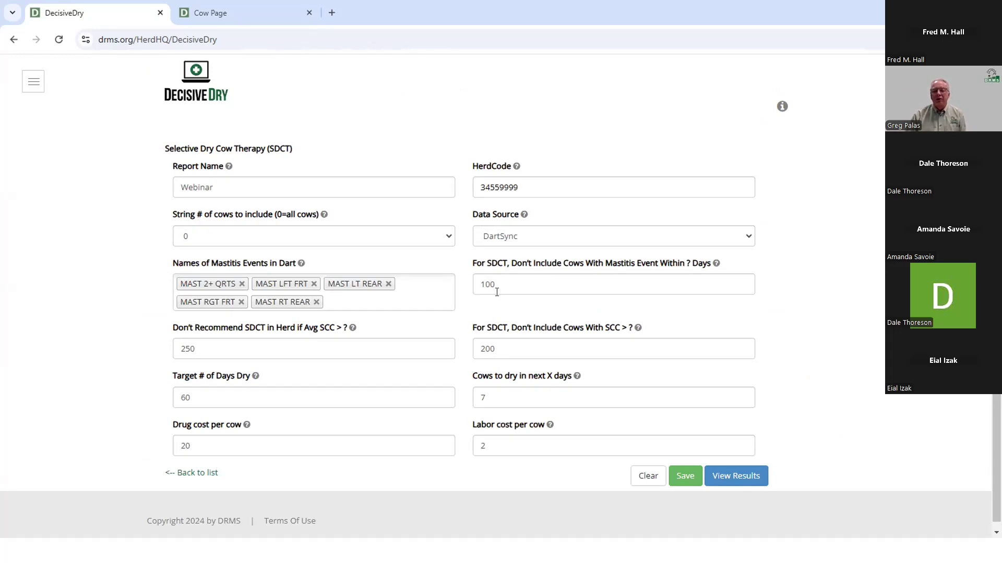
double_click(502, 346)
type("300")
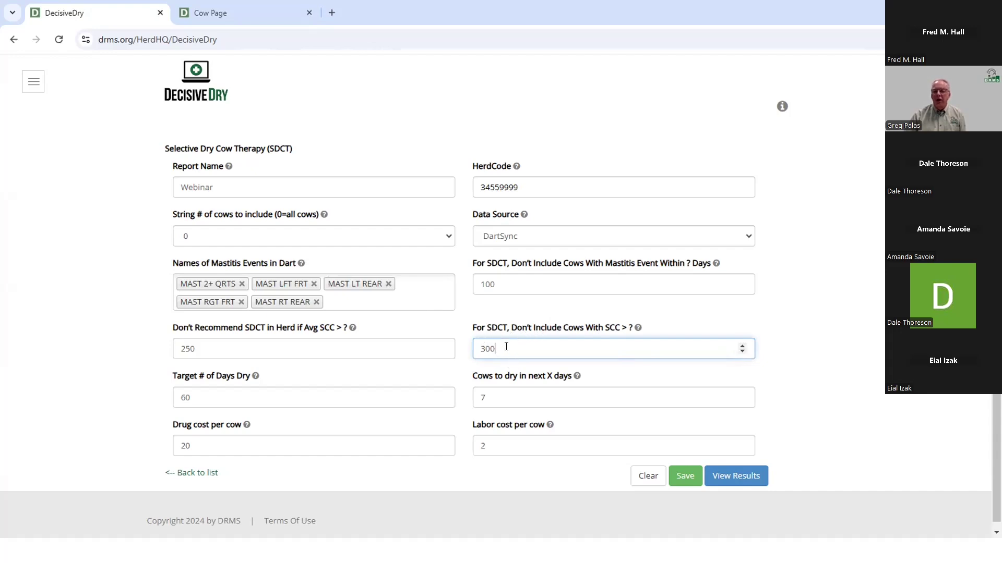
left_click(679, 476)
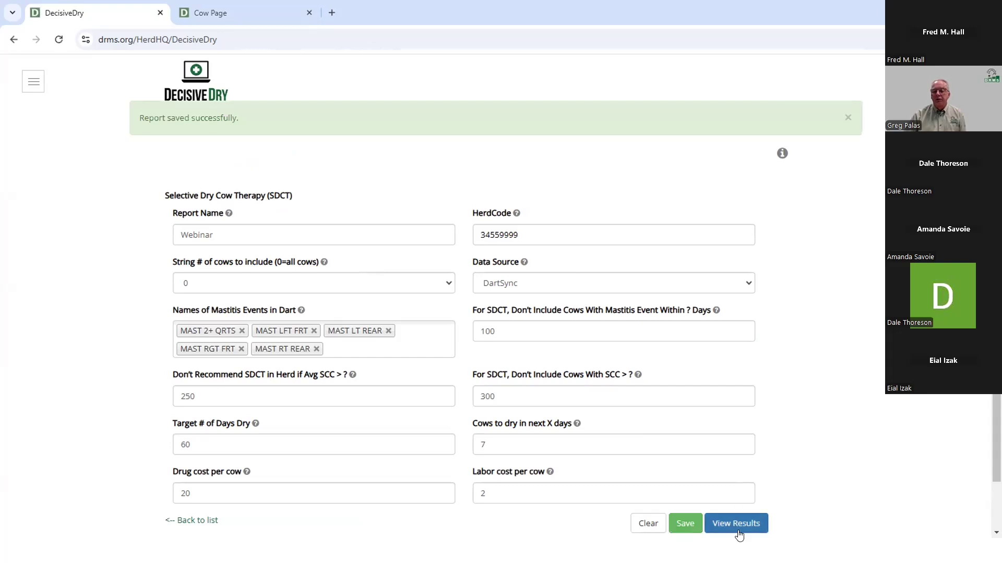
left_click(740, 524)
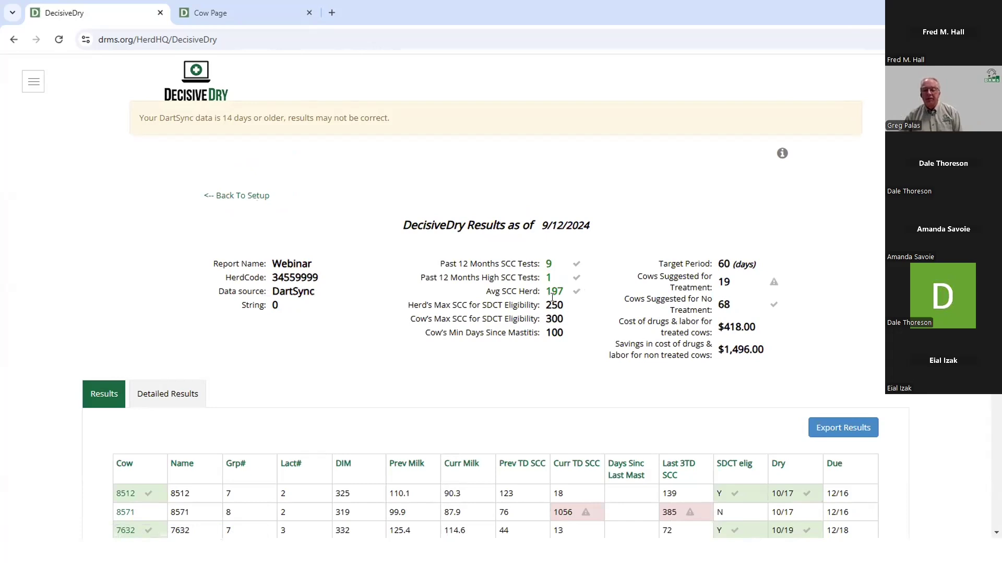
left_click(255, 195)
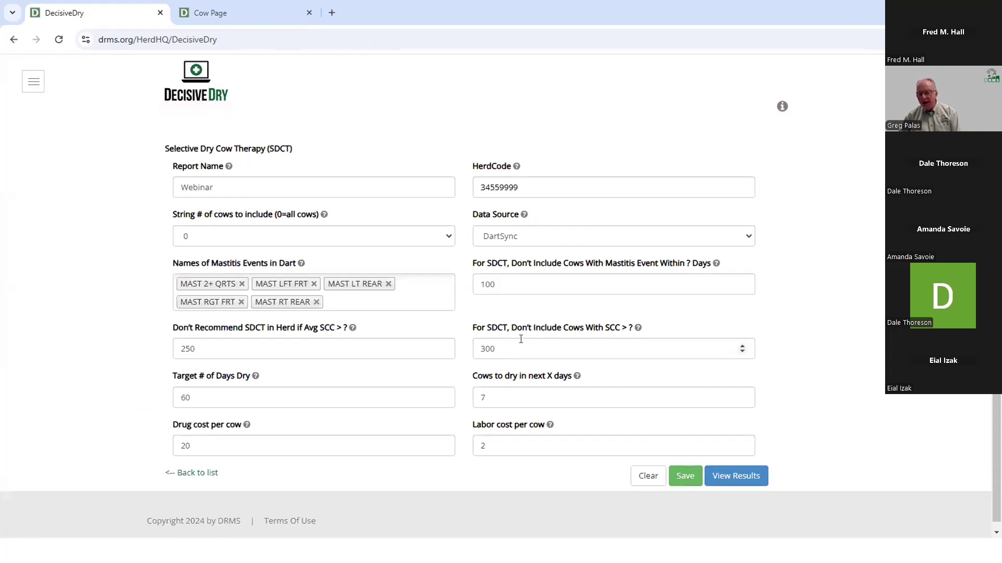
left_click(740, 478)
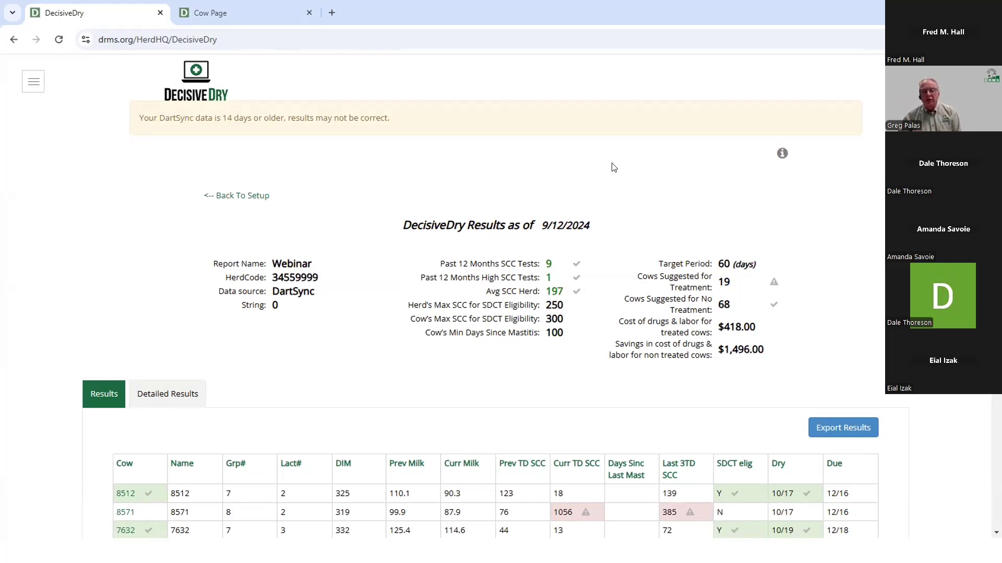
Lower the Webinar report's cow SCC limit from 300 to 100 and save it
left_click(240, 197)
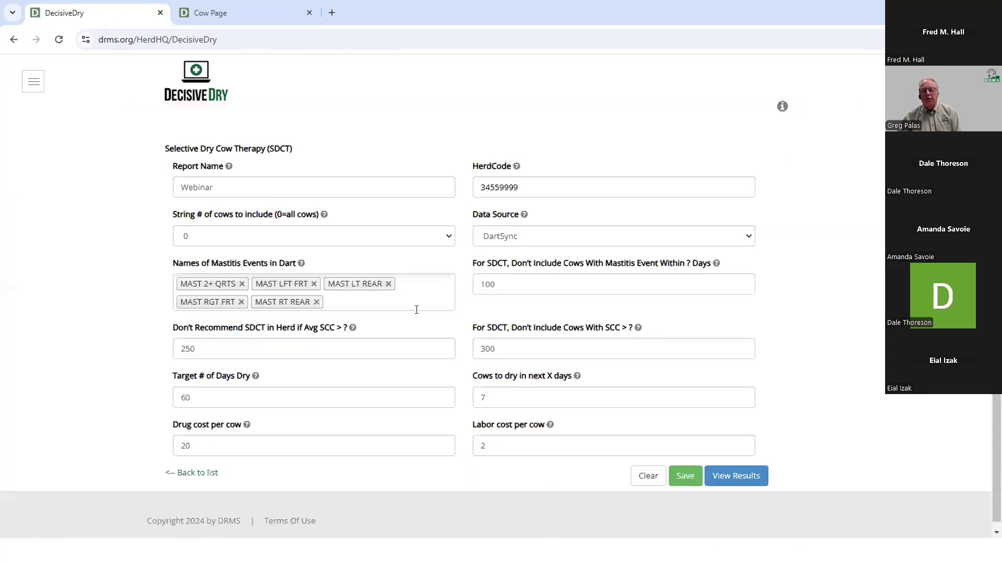
left_click_drag(501, 346, 473, 350)
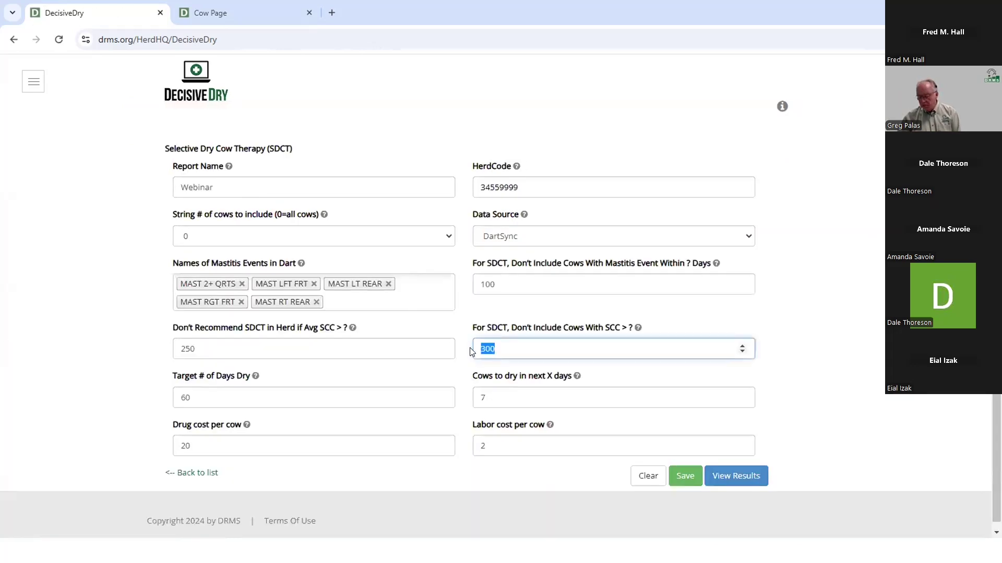
type("100")
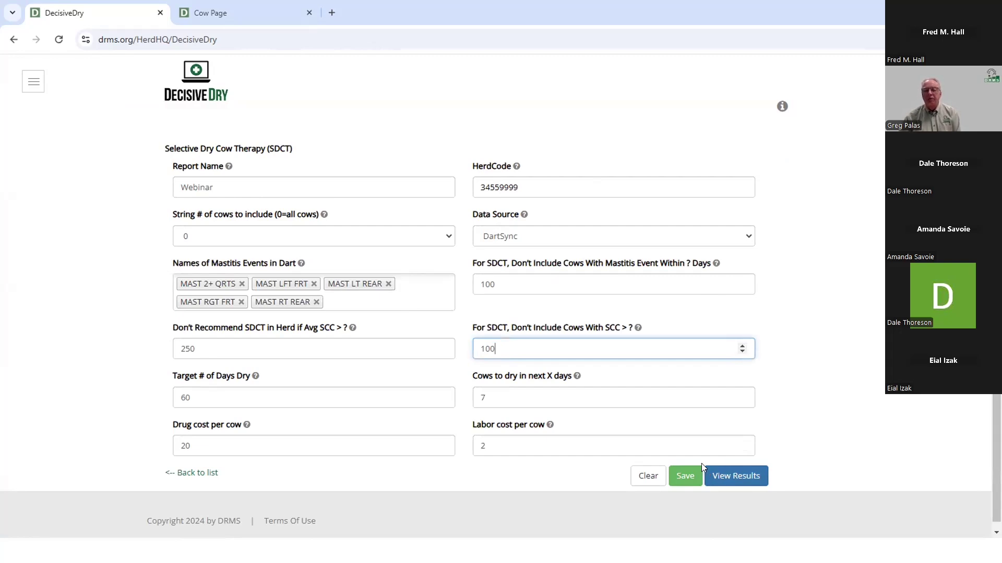
left_click(684, 475)
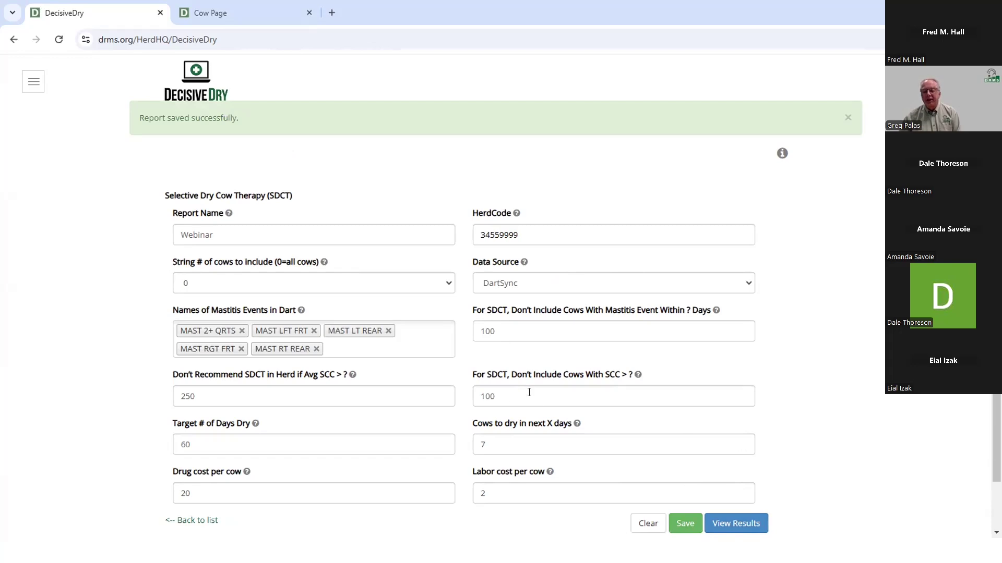
Run the Webinar report with the SCC limit of 100, then return to its setup form
left_click(730, 523)
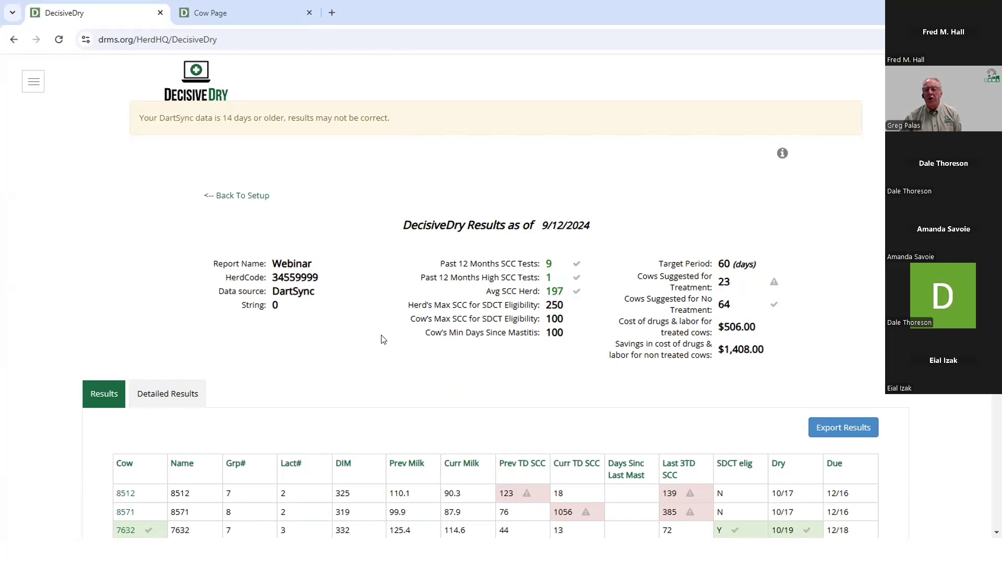
left_click(250, 196)
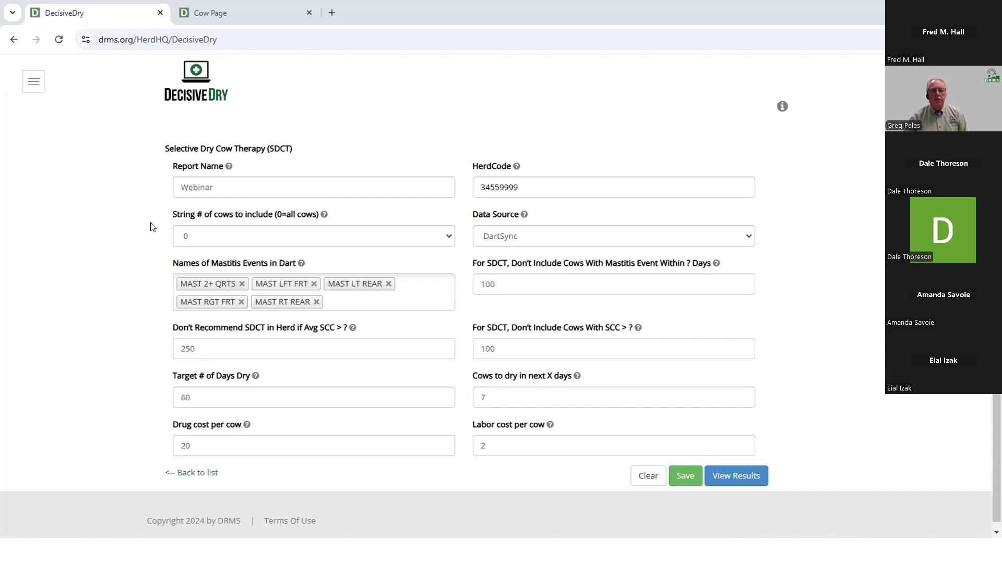
Go to DairyDepot and enter the demo herd's code
left_click(35, 85)
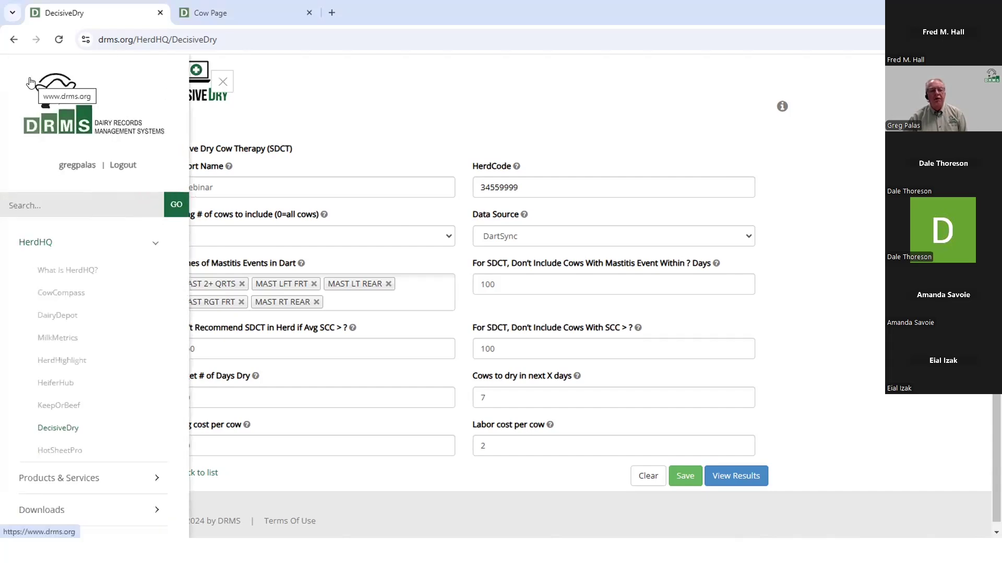
left_click(55, 317)
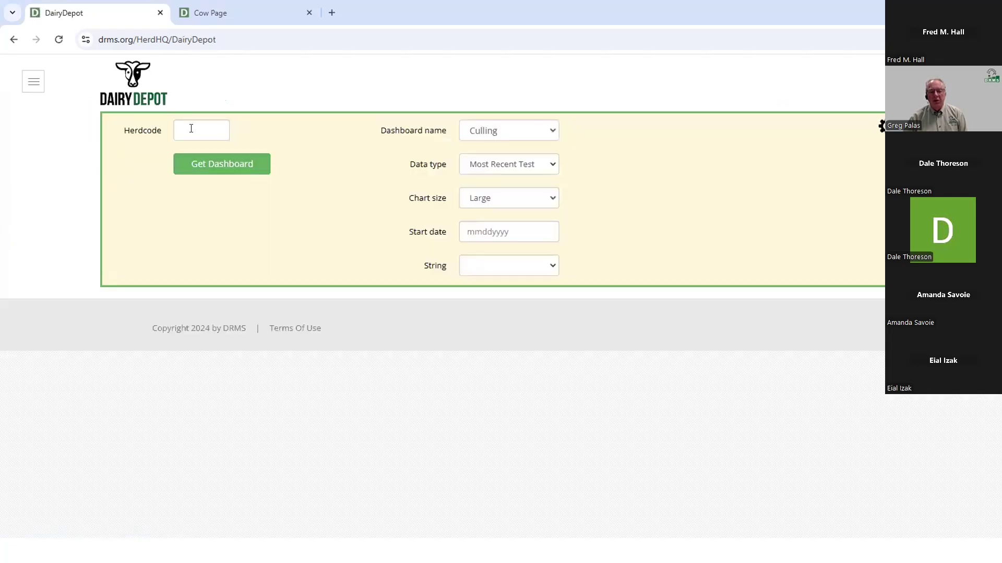
left_click(191, 129)
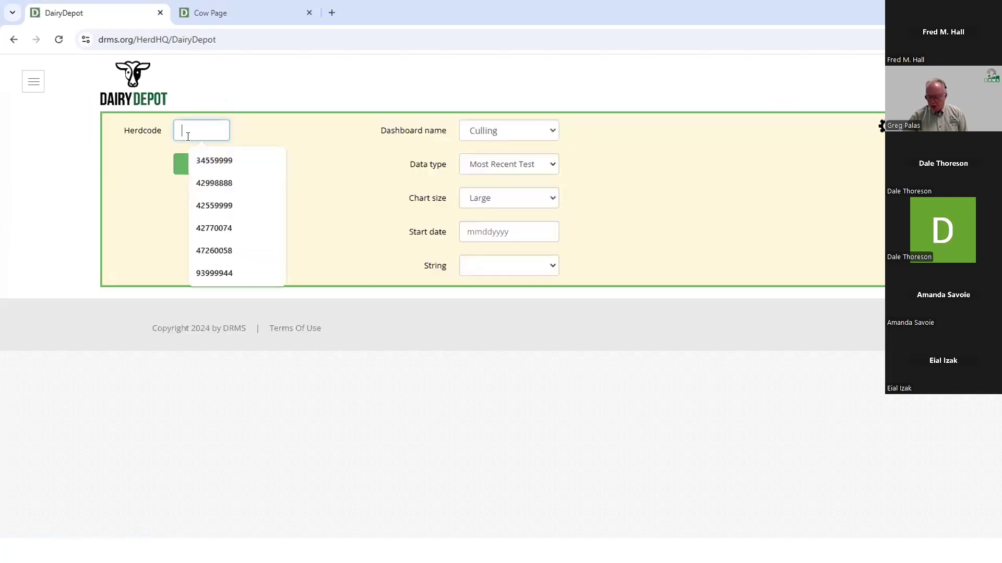
type("34559999")
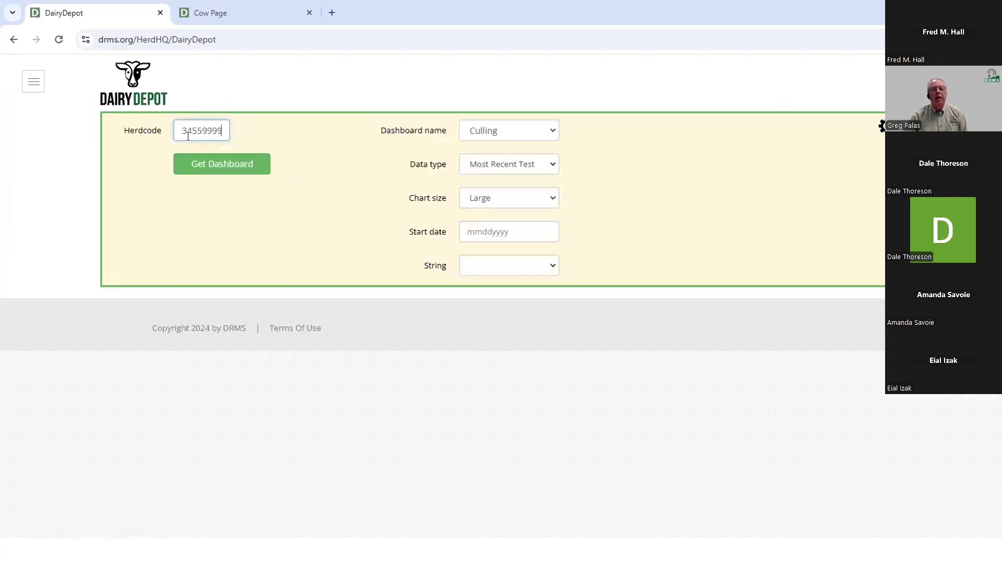
Choose the SCC dashboard and bring up the Data type choices
left_click(551, 131)
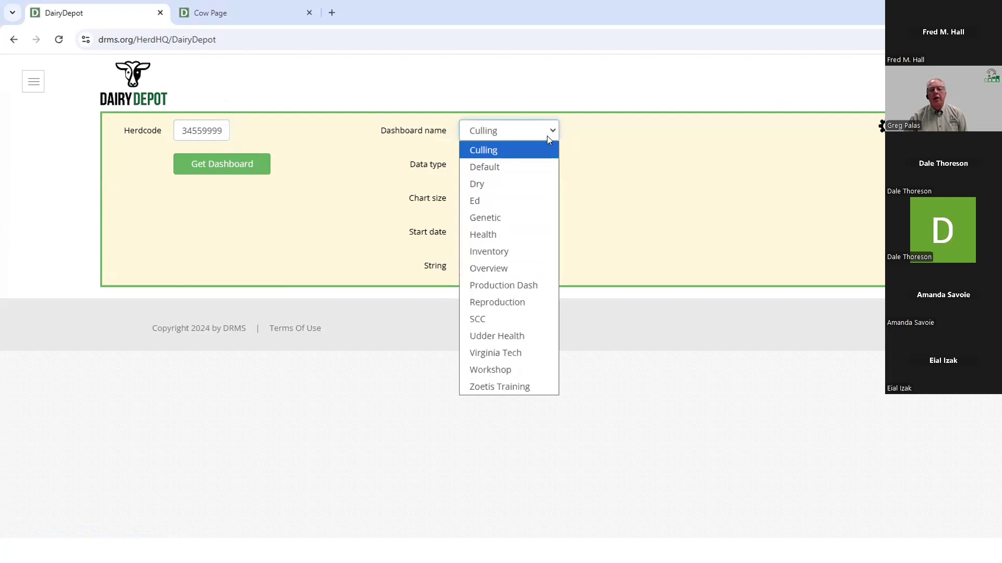
left_click(493, 325)
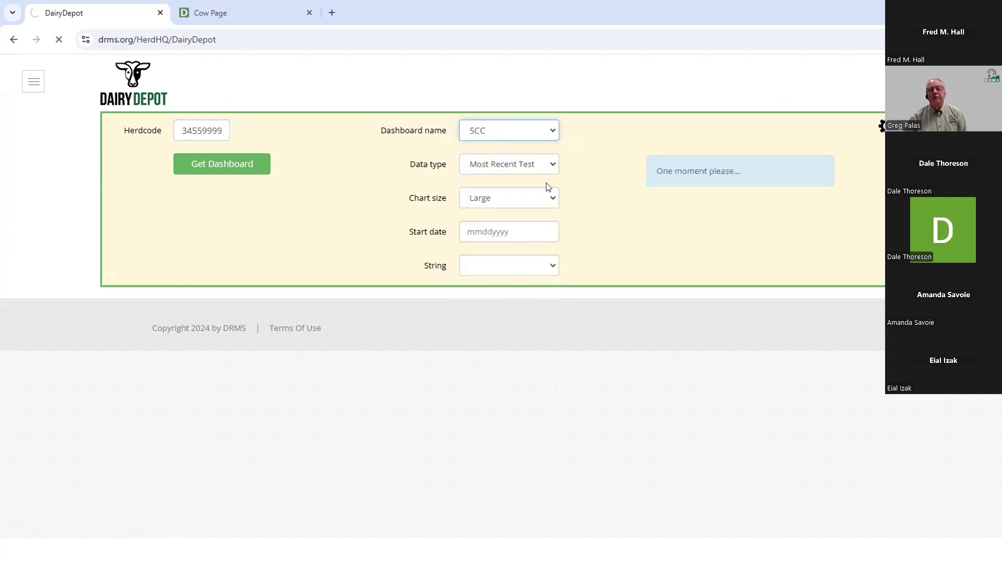
left_click(551, 164)
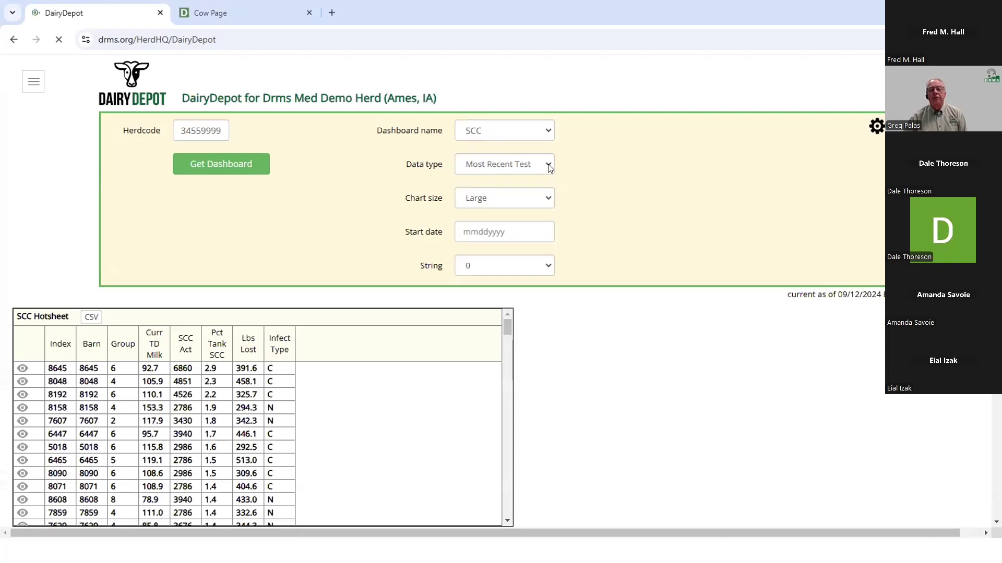
left_click(551, 166)
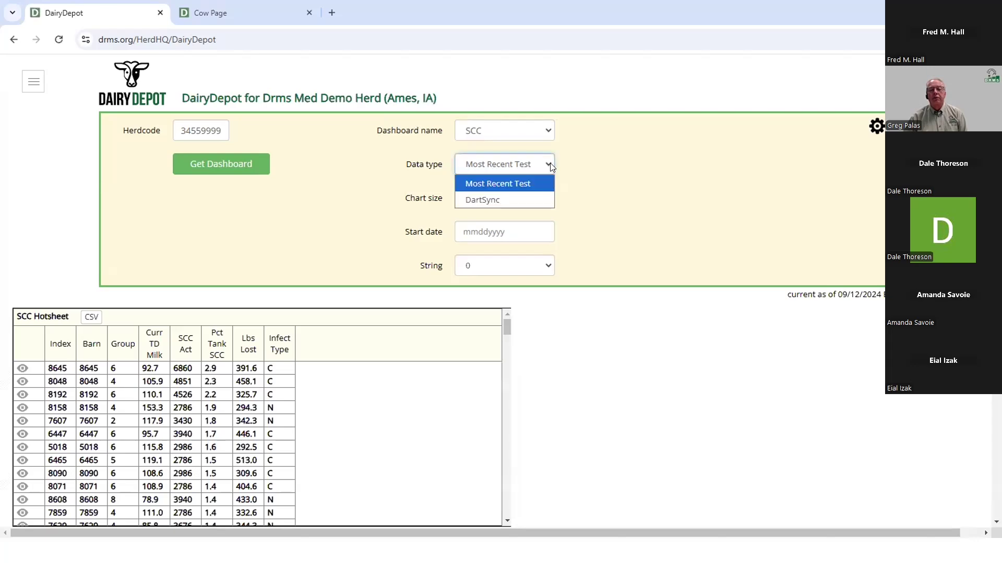
Switch the SCC dashboard to DartSync data, zoom to 90%, and read the percent-infected chart values
left_click(497, 198)
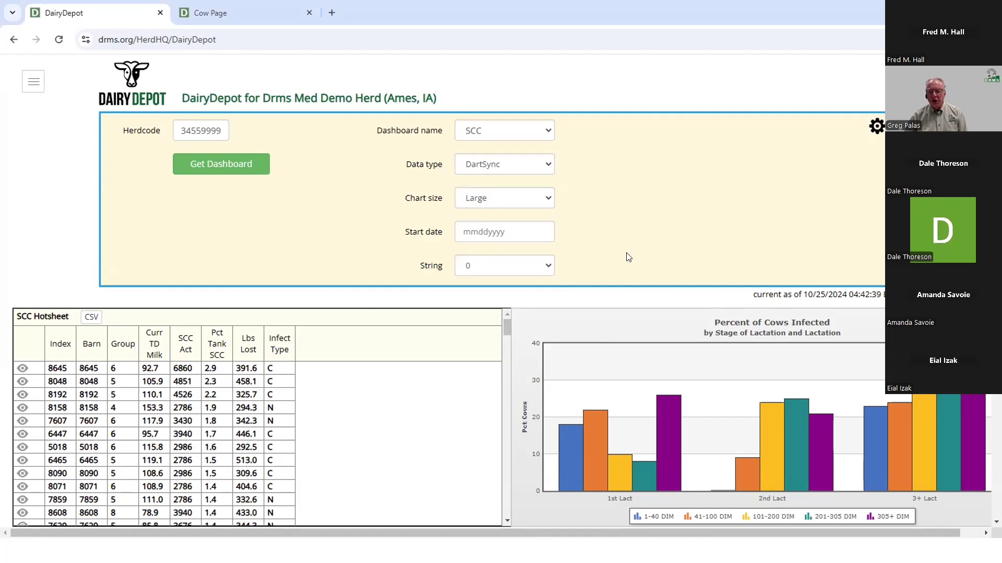
key("ctrl+minus")
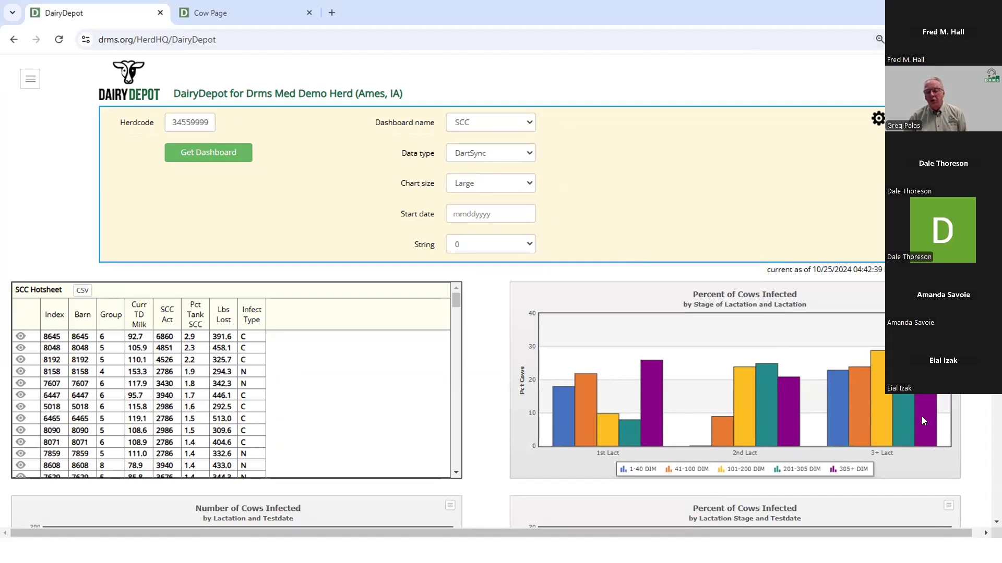
mouse_move(554, 403)
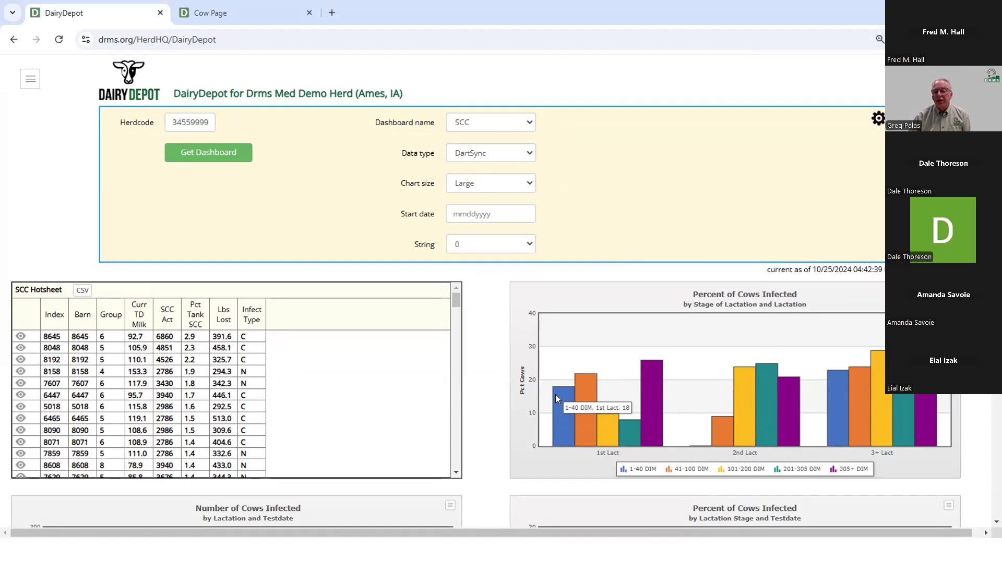
mouse_move(713, 426)
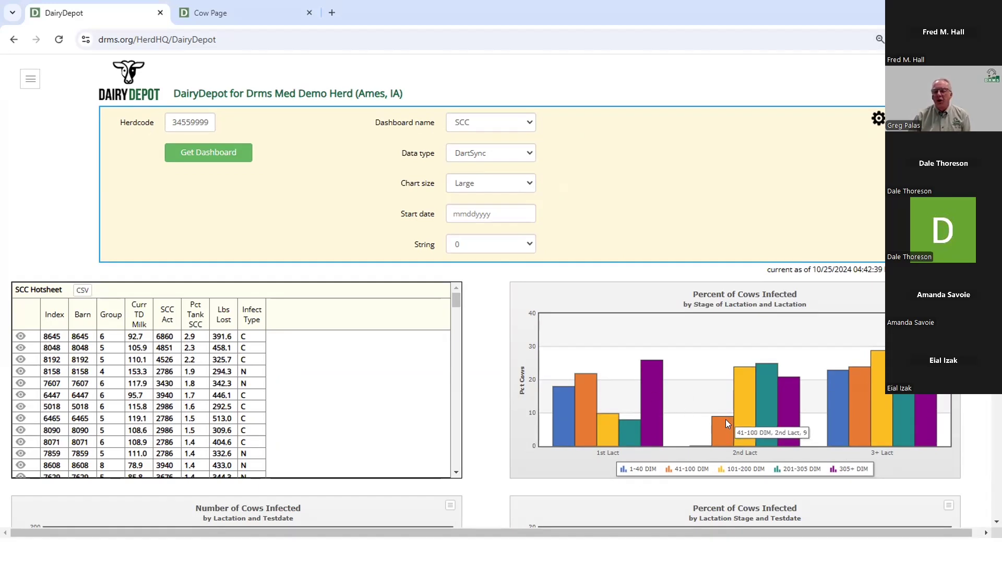
mouse_move(582, 393)
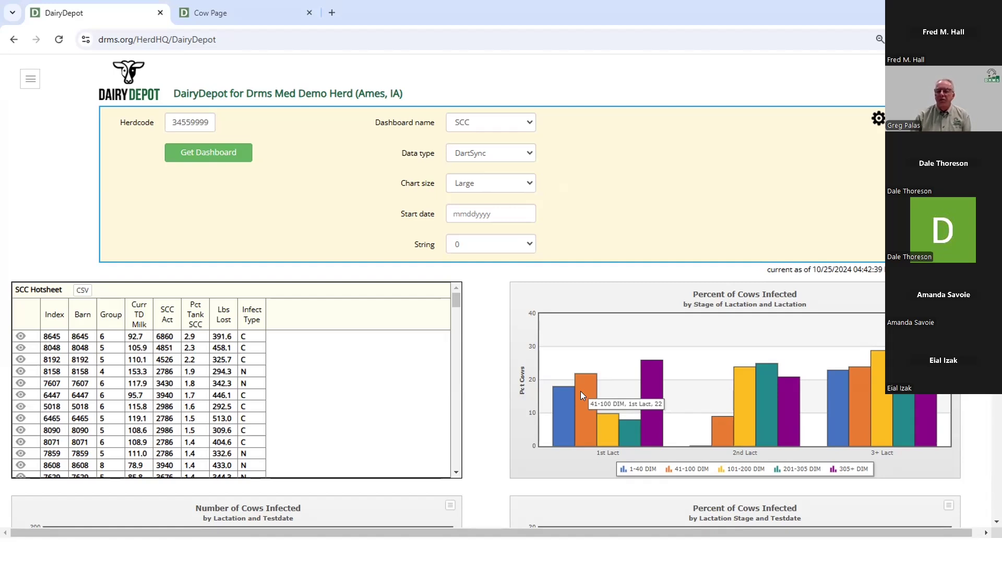
mouse_move(877, 392)
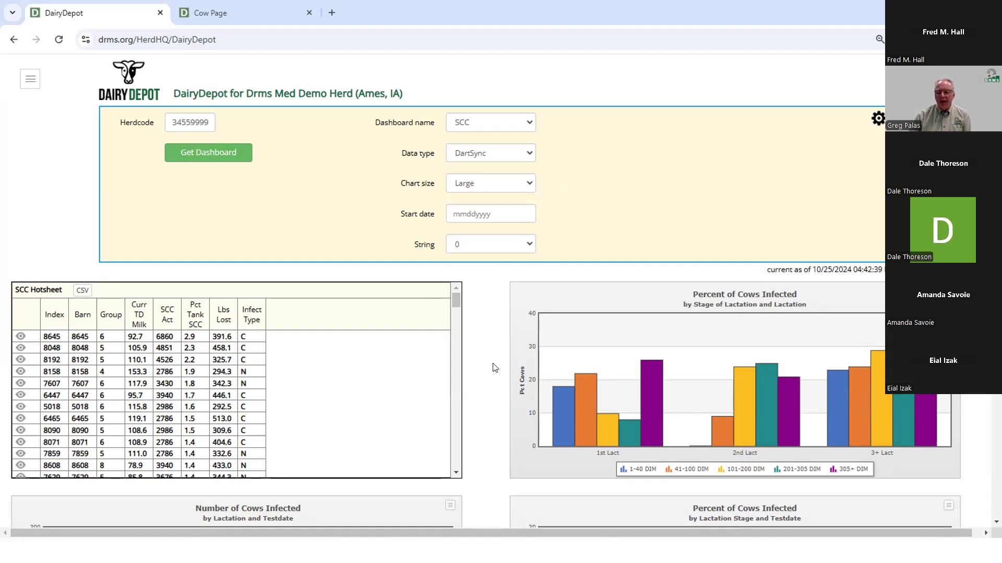
scroll(491, 367, "down", 5)
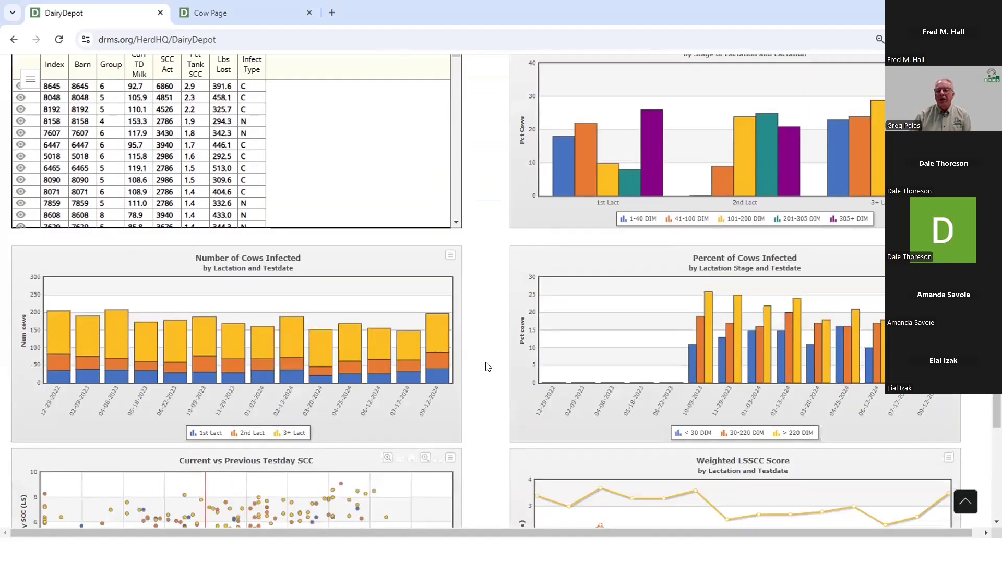
scroll(487, 367, "down", 1)
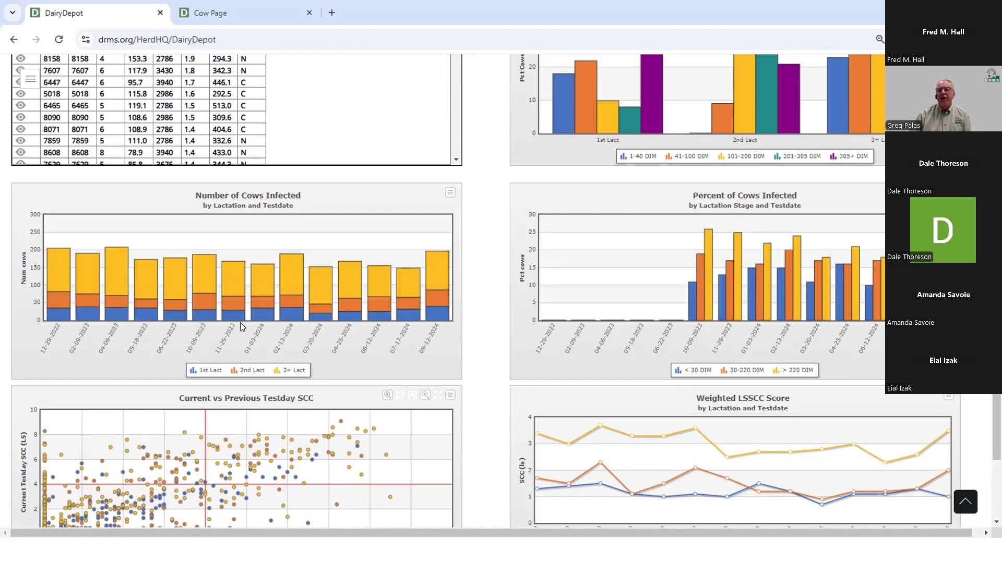
scroll(420, 331, "down", 2)
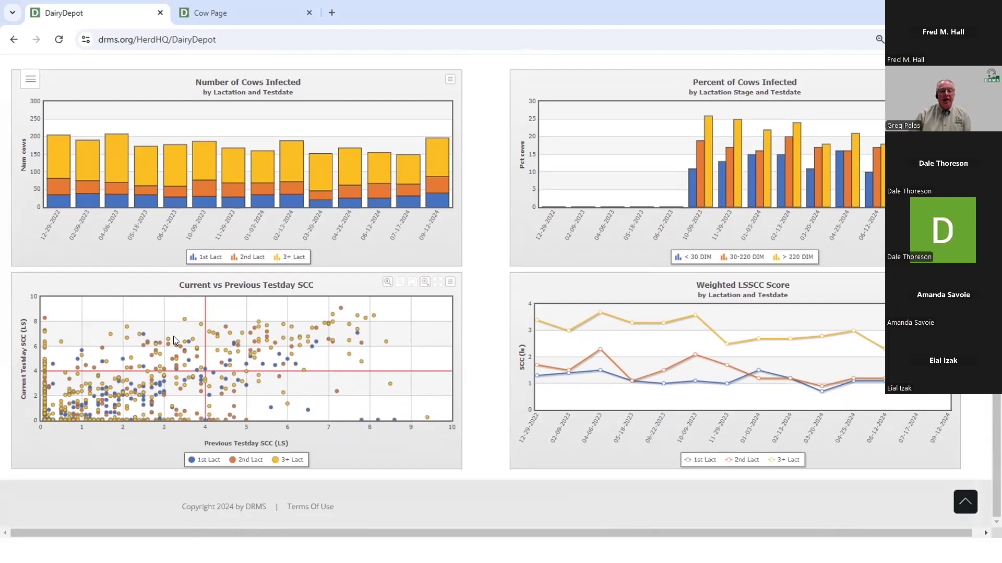
mouse_move(127, 394)
scroll(485, 279, "up", 5)
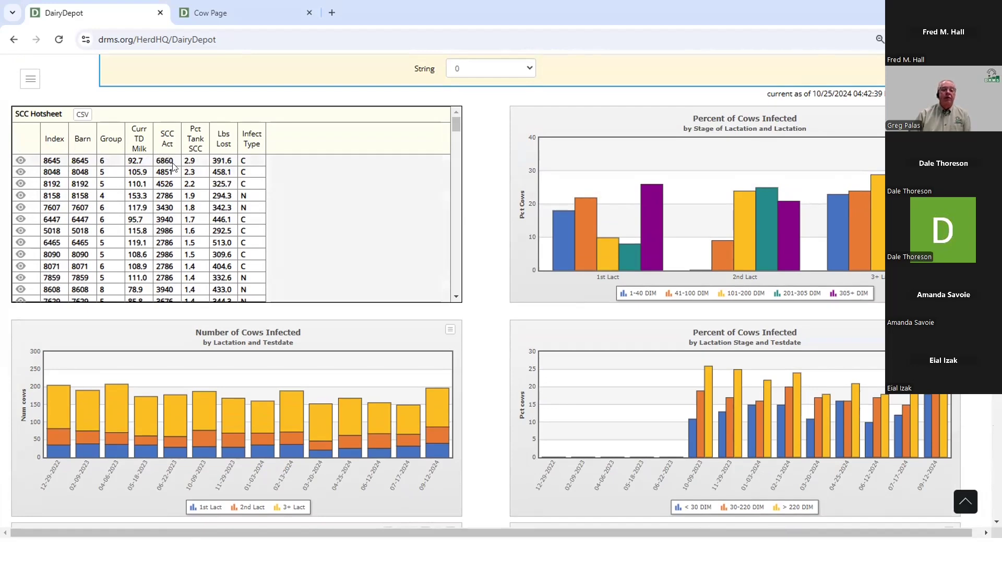
Review cow 8645's testday history in a new tab, then return to the top of the SCC dashboard
left_click(19, 164)
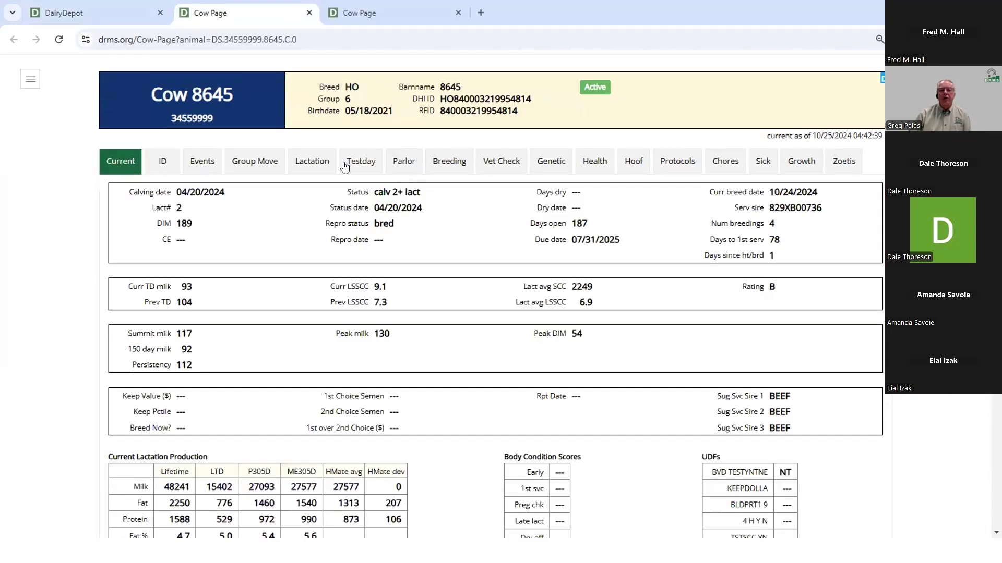
left_click(360, 162)
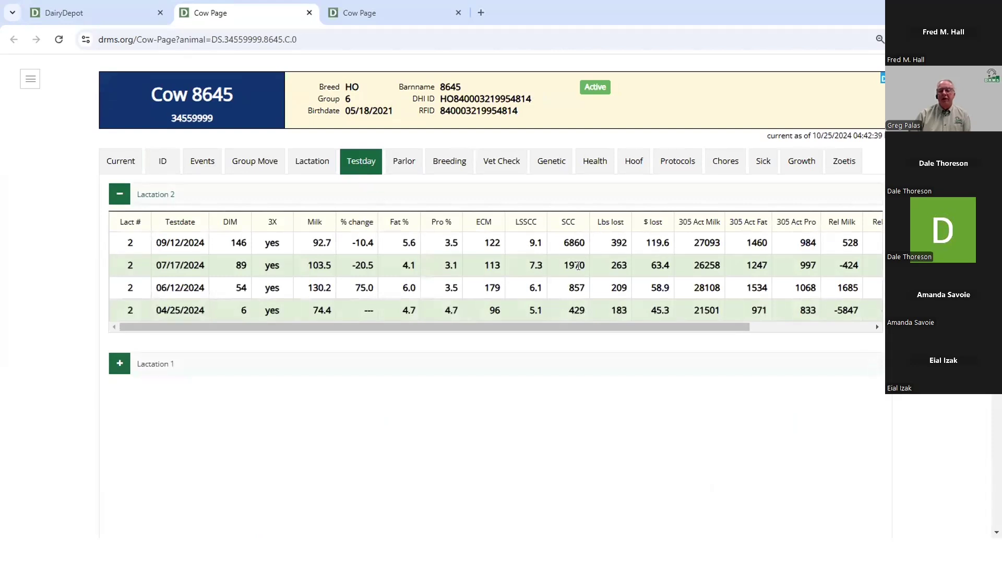
left_click(90, 15)
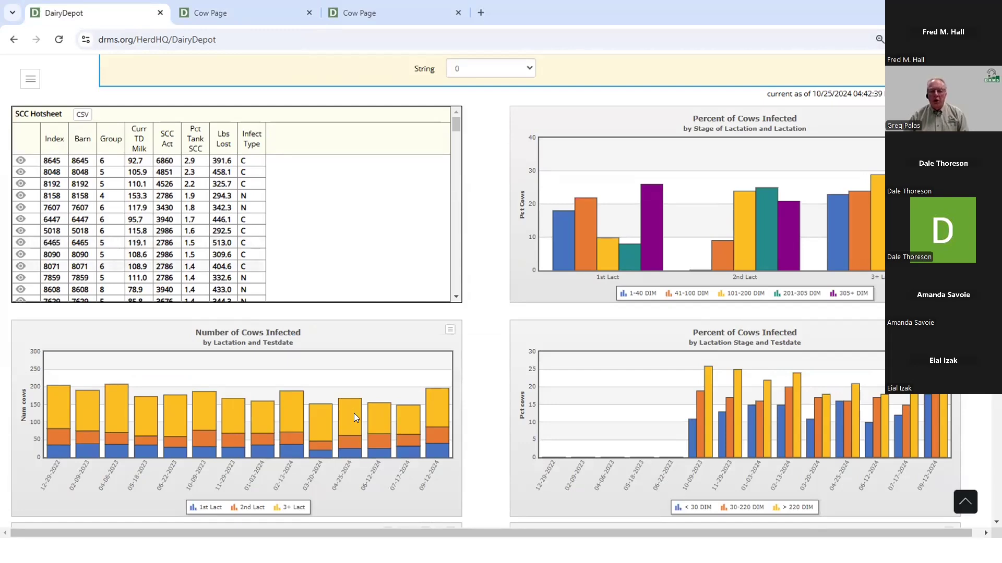
scroll(467, 249, "up", 2)
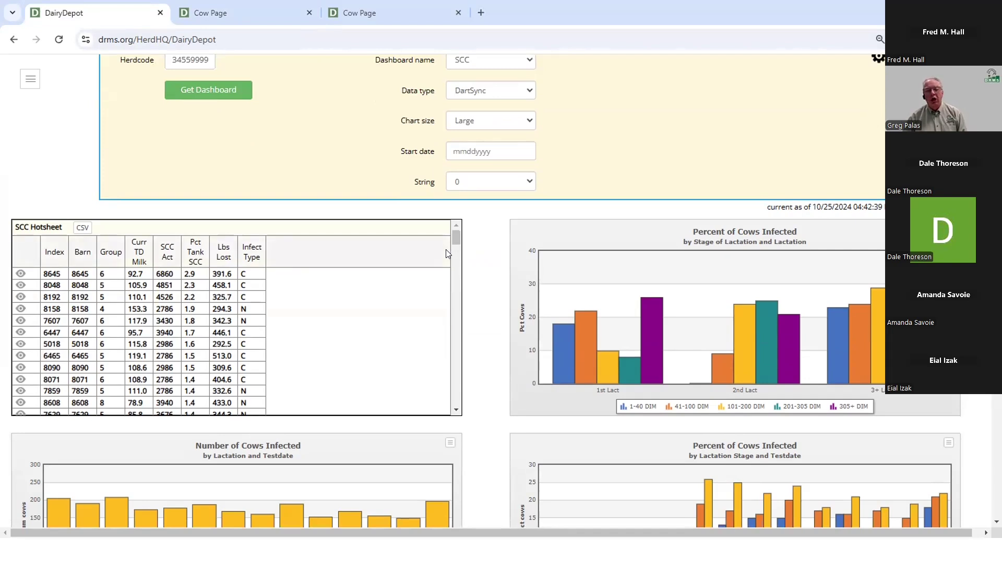
scroll(328, 167, "up", 1)
scroll(328, 170, "up", 1)
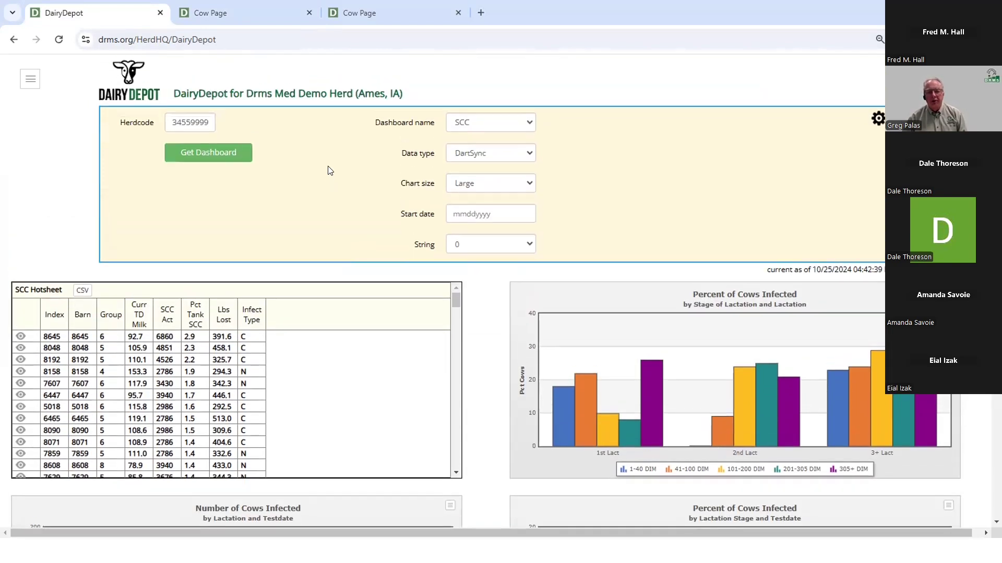
Open MilkMetrics and load the demo herd's benchmark comparison against 850 herds
left_click(23, 80)
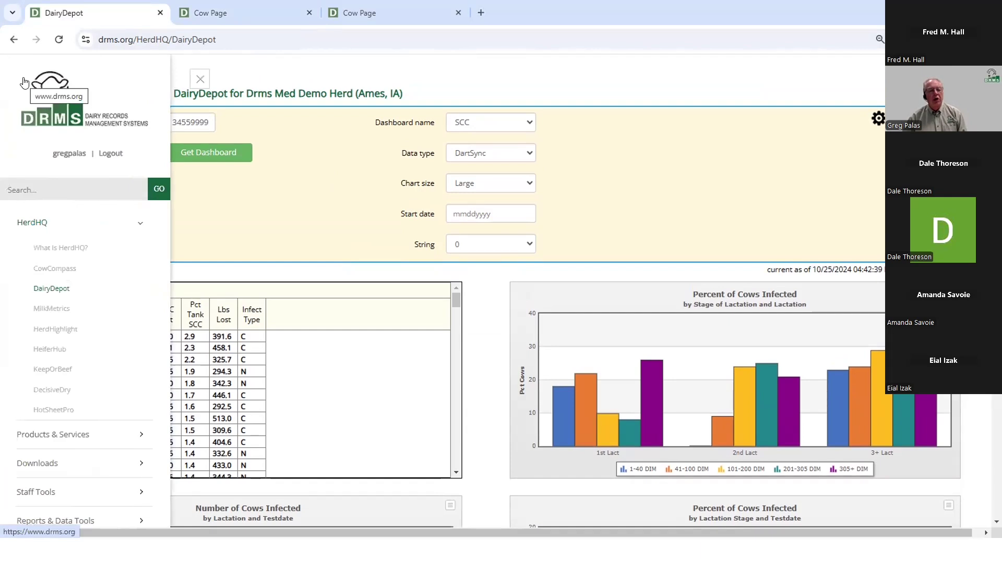
left_click(64, 309)
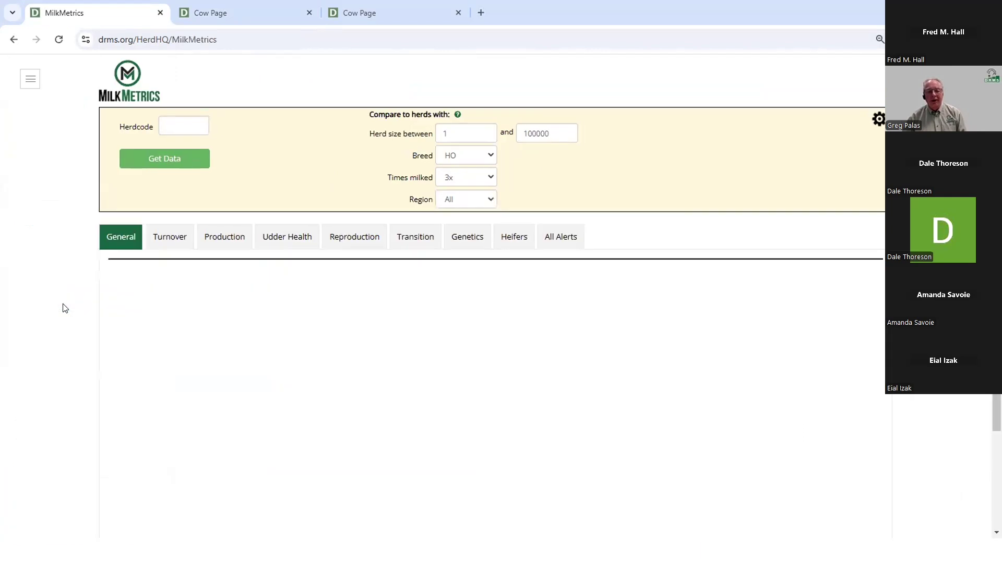
left_click(183, 120)
type("34559")
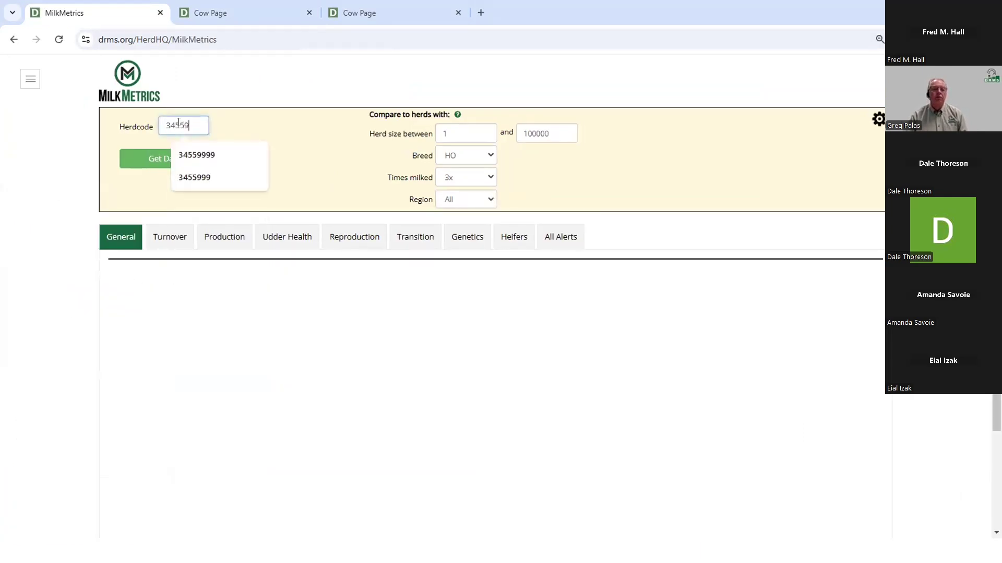
key("Down")
key("Return")
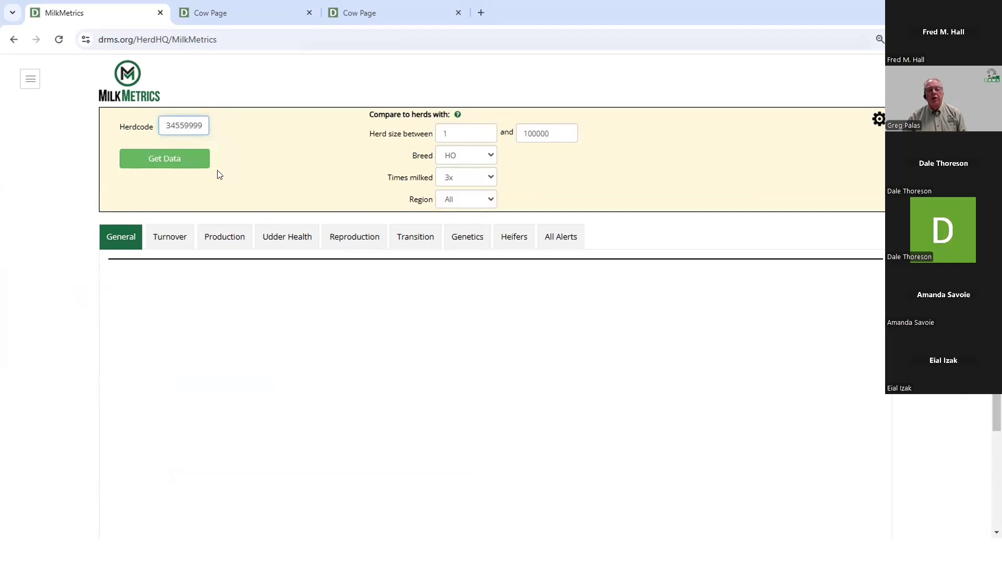
left_click(180, 158)
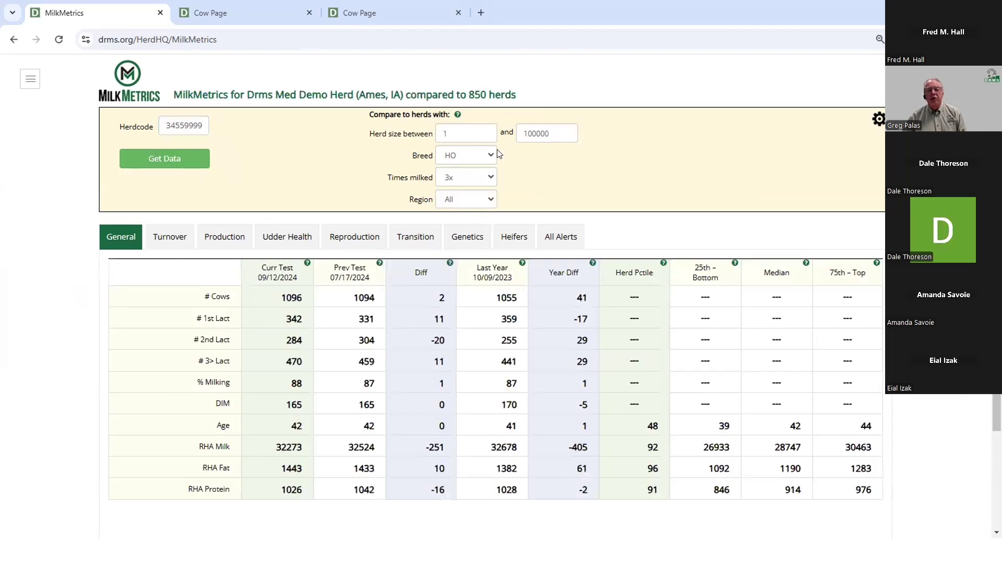
Review the demo herd's Udder Health benchmark metrics
left_click(286, 237)
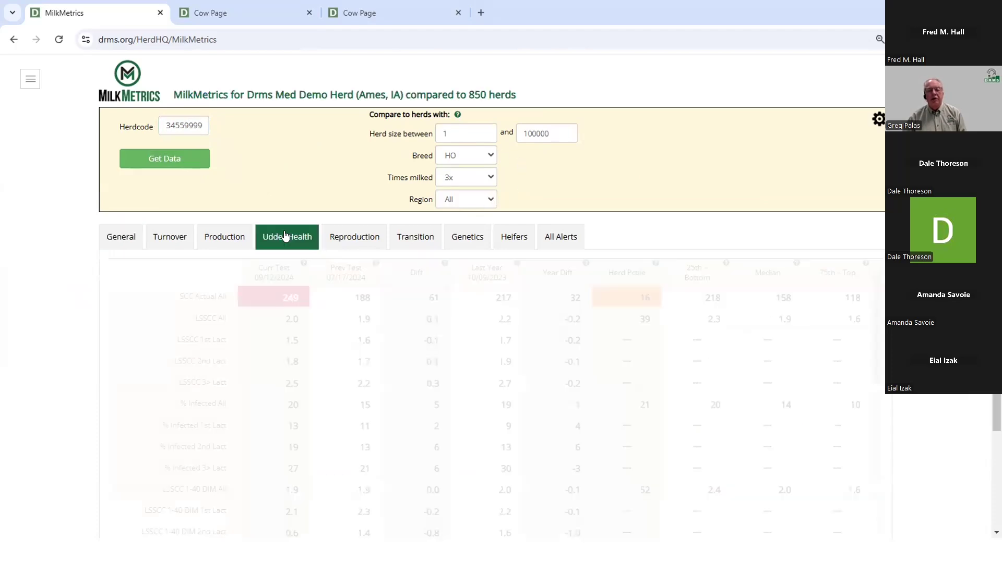
scroll(287, 246, "down", 1)
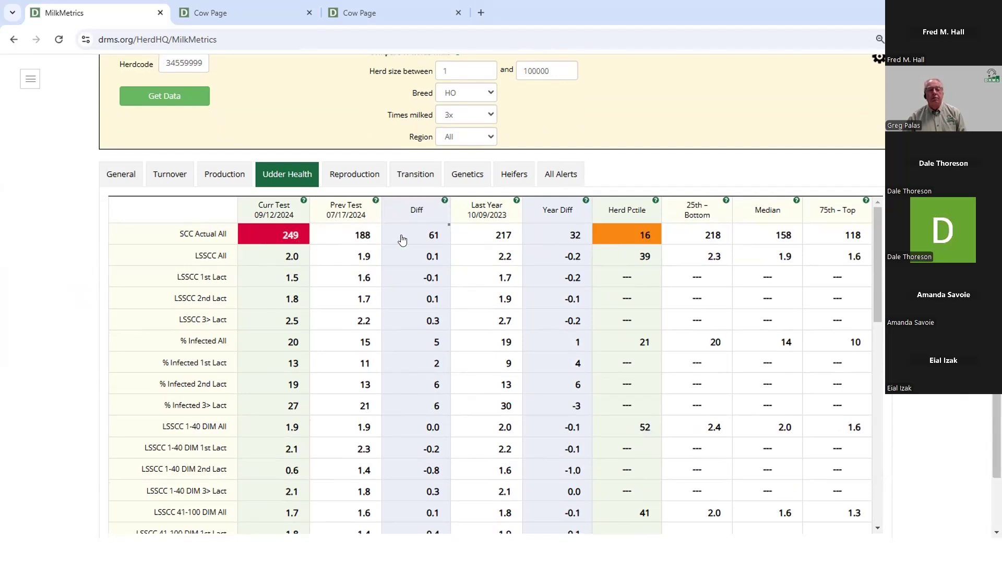
scroll(402, 240, "up", 1)
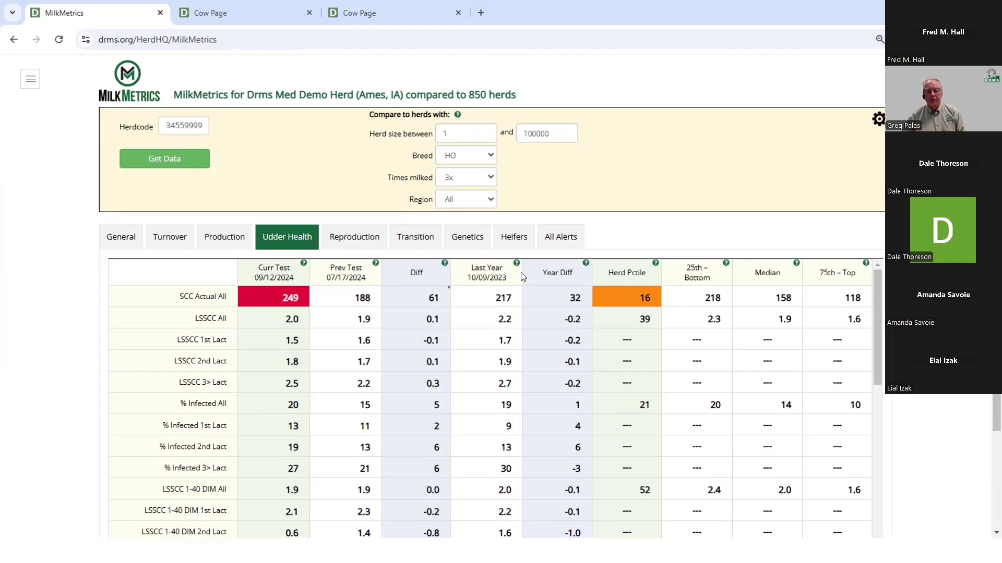
Go to HotSheetPro's list of saved hot sheet reports
scroll(407, 336, "down", 2)
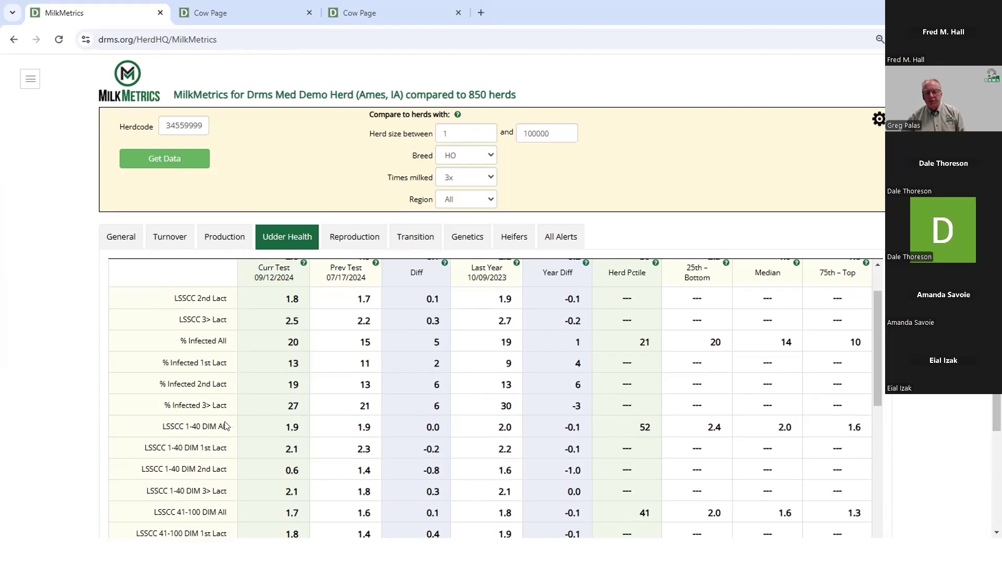
left_click(28, 79)
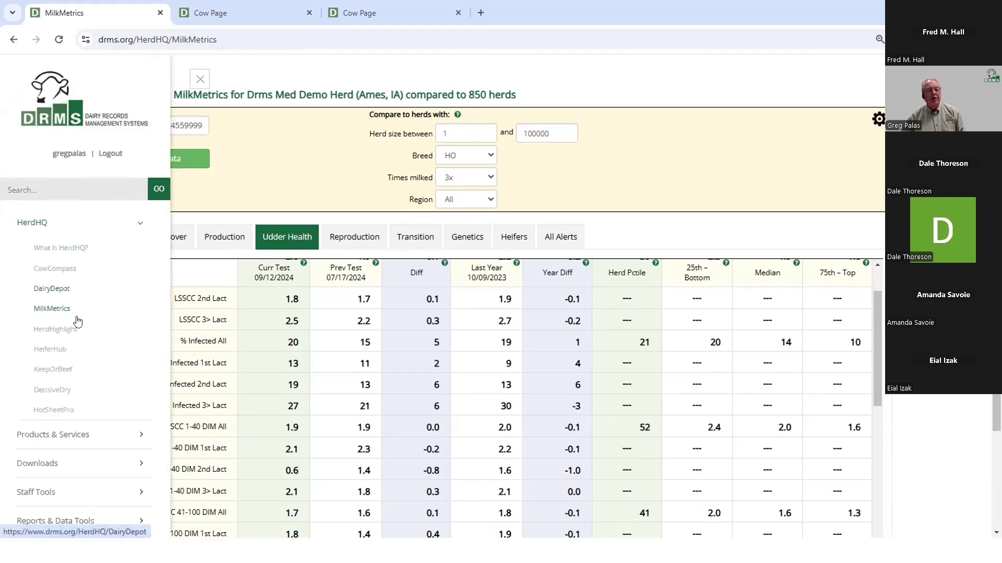
left_click(65, 412)
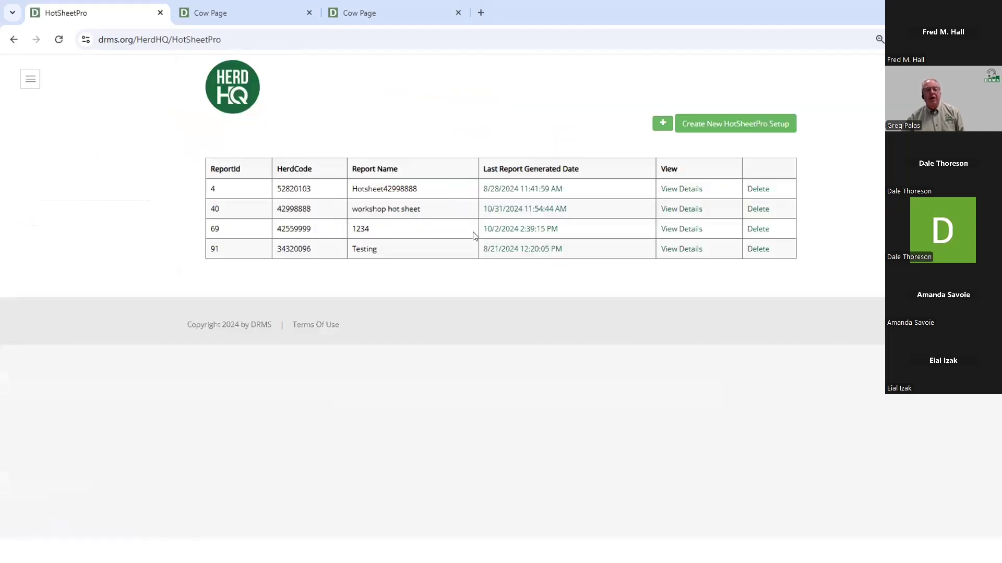
Create and save a new all-cows hot sheet named after the herd code, then view its results
left_click(728, 126)
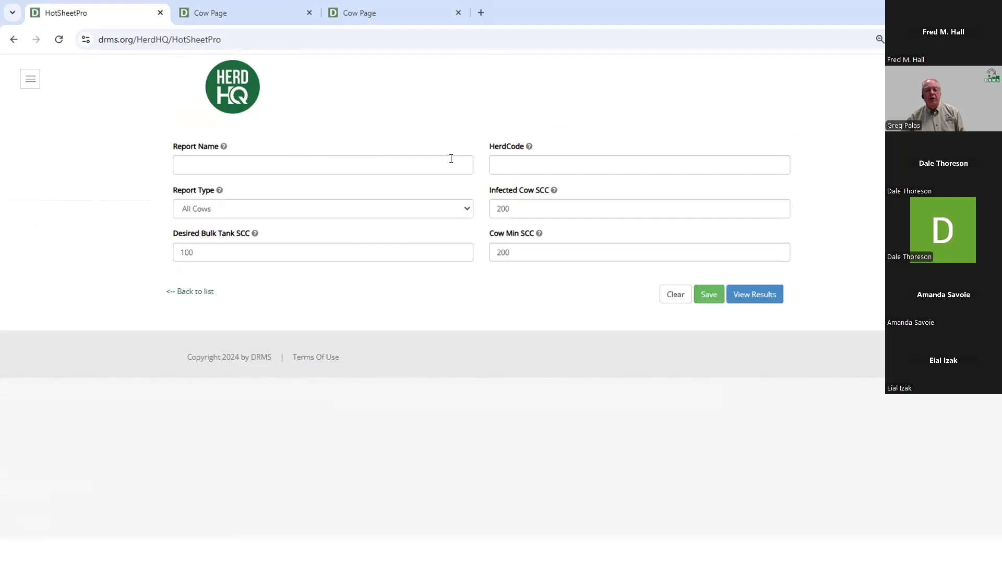
left_click(415, 164)
type("3455")
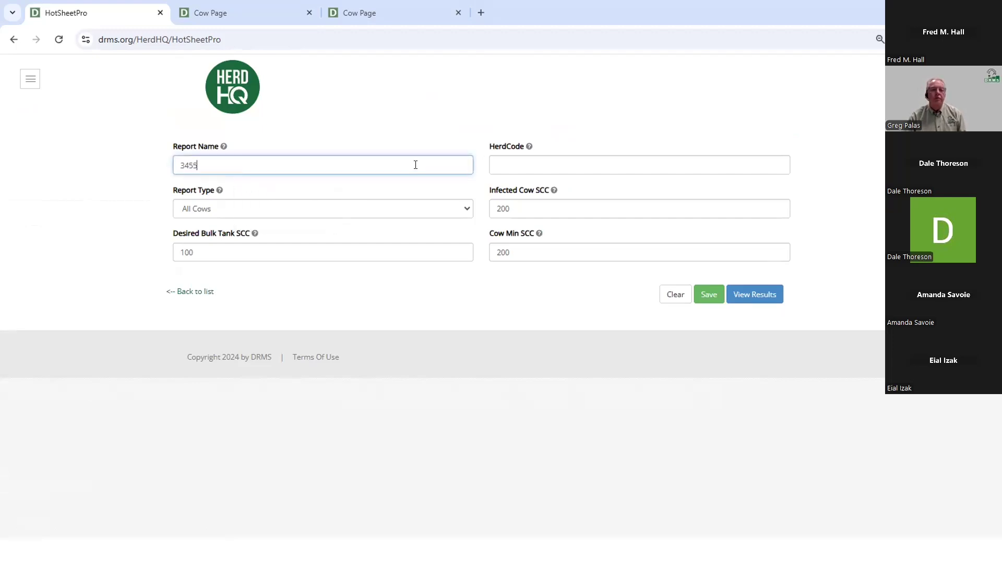
type("9999")
left_click(619, 161)
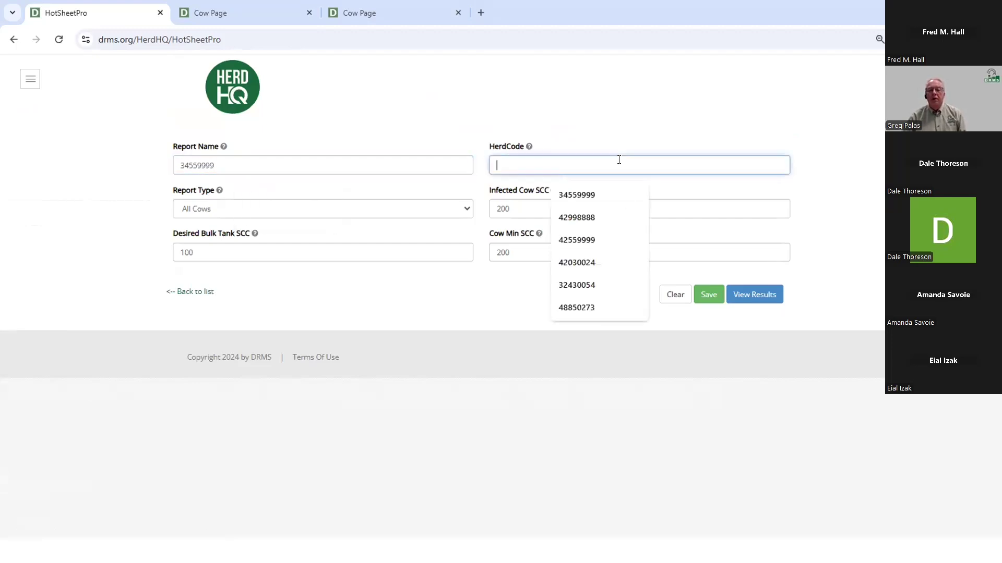
type("34559999")
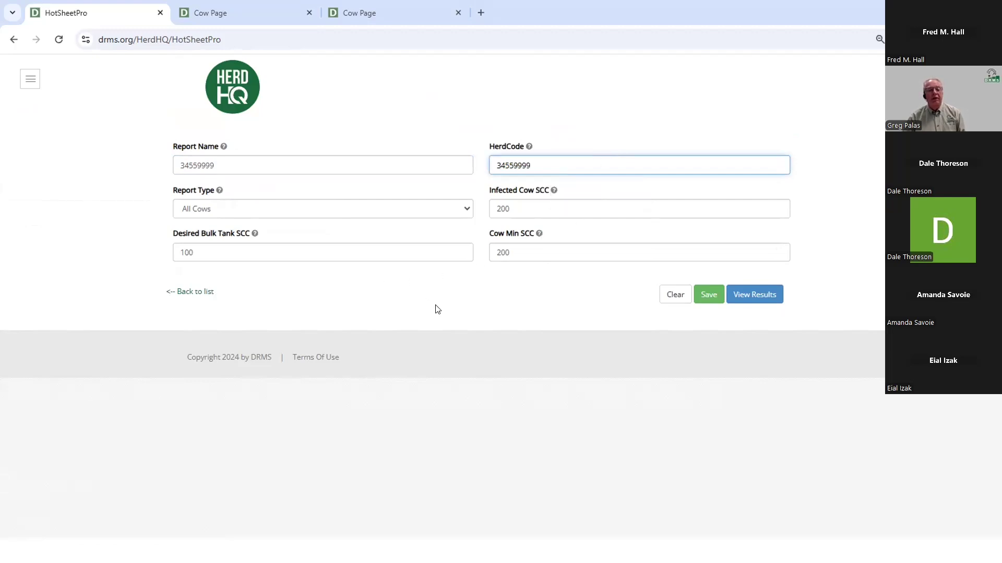
left_click(721, 296)
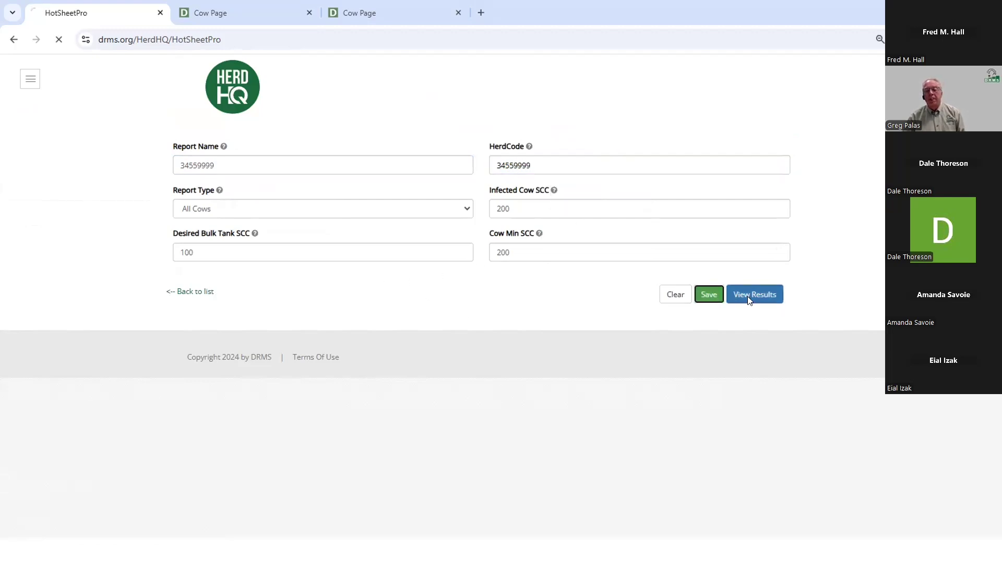
left_click(755, 338)
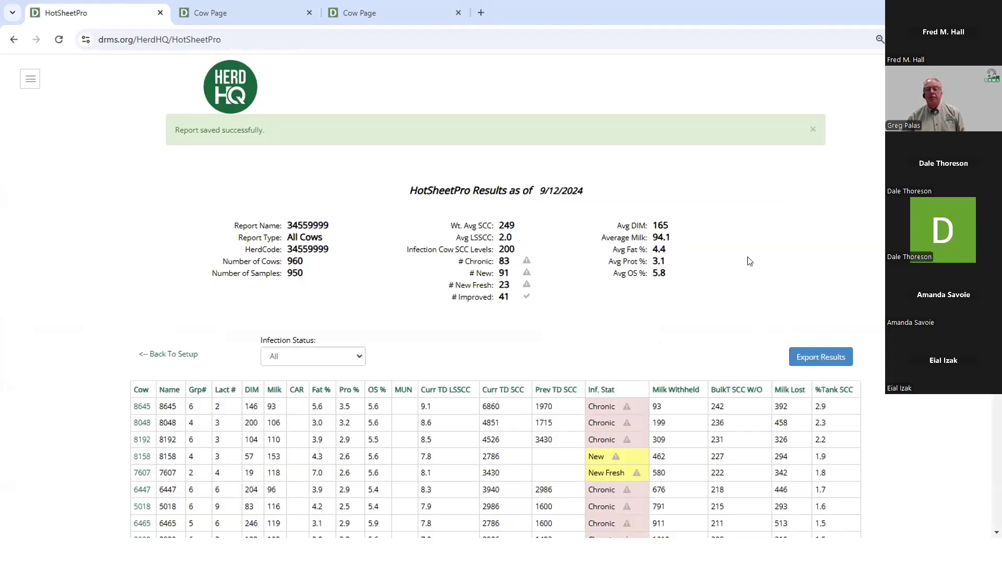
Set the Infection Status filter to Chronic, listing cow 8645 (SCC 6860) first
scroll(749, 262, "down", 1)
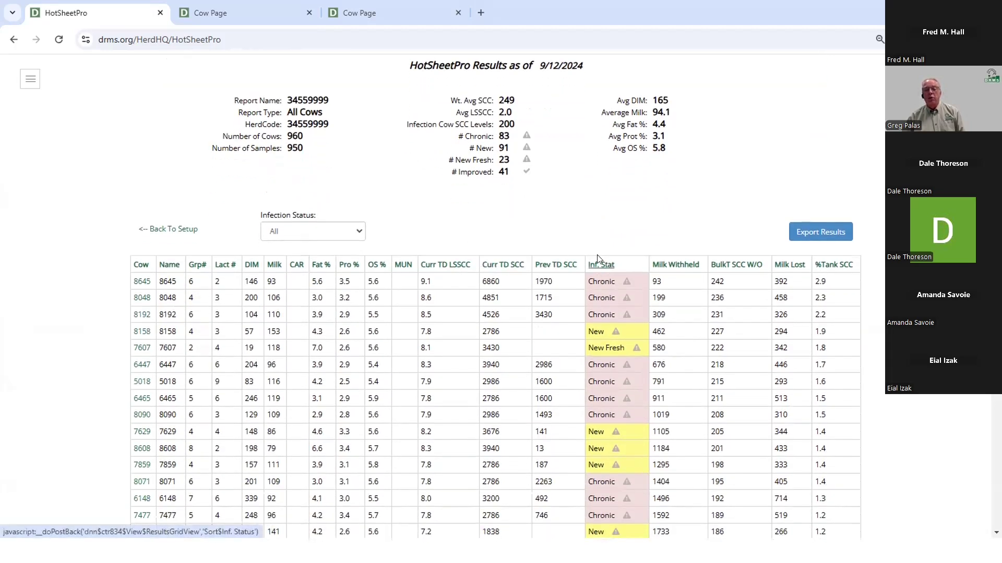
left_click(359, 232)
left_click(310, 265)
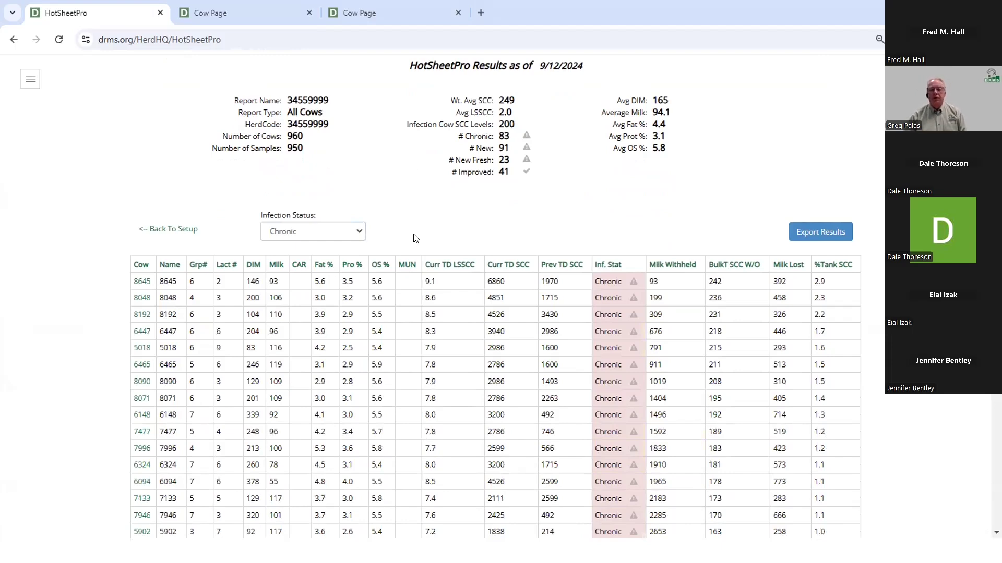
scroll(424, 244, "down", 1)
scroll(423, 244, "down", 1)
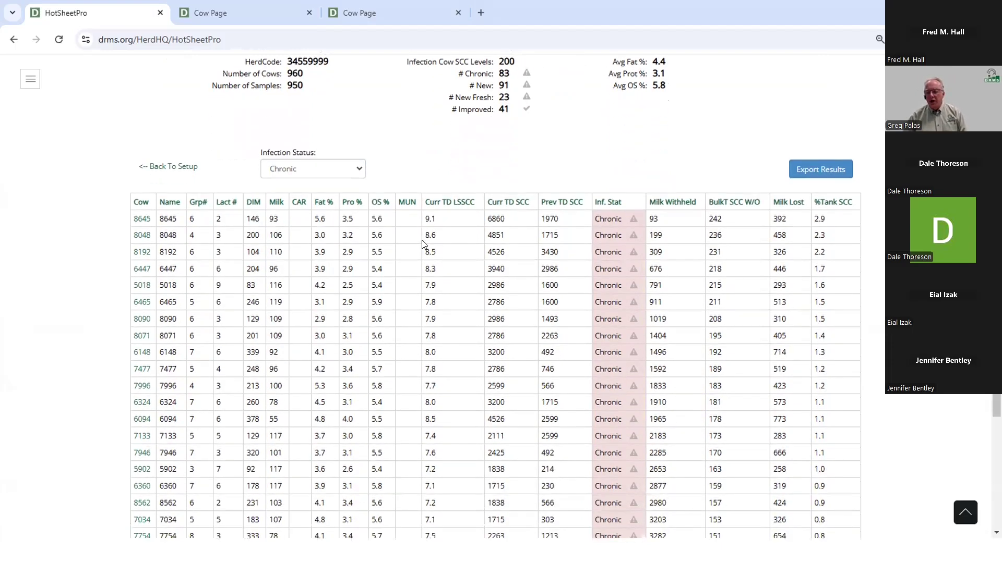
scroll(421, 240, "up", 3)
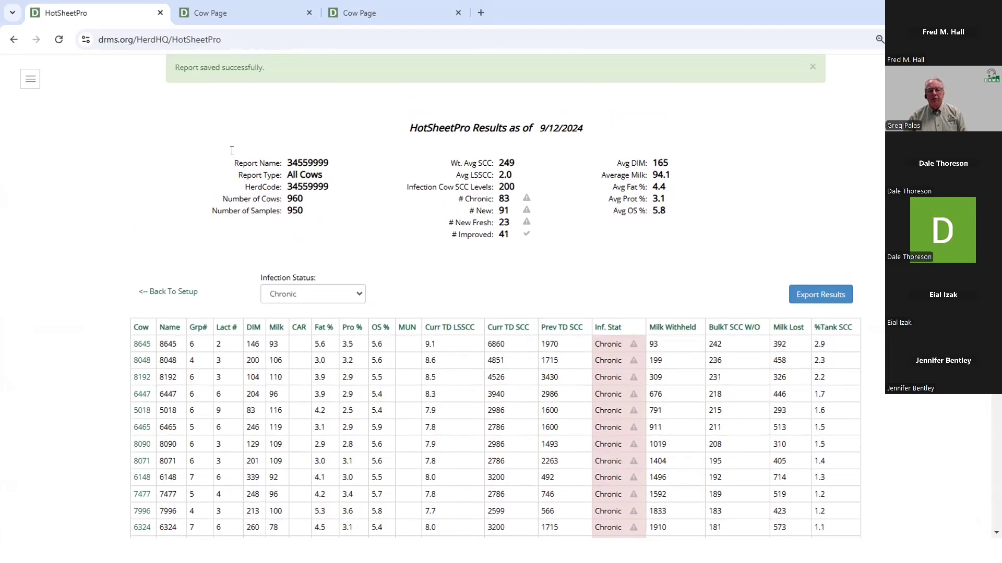
Open DecisiveDry, check the Dry Cow List report's settings, and return to the report list
left_click(28, 79)
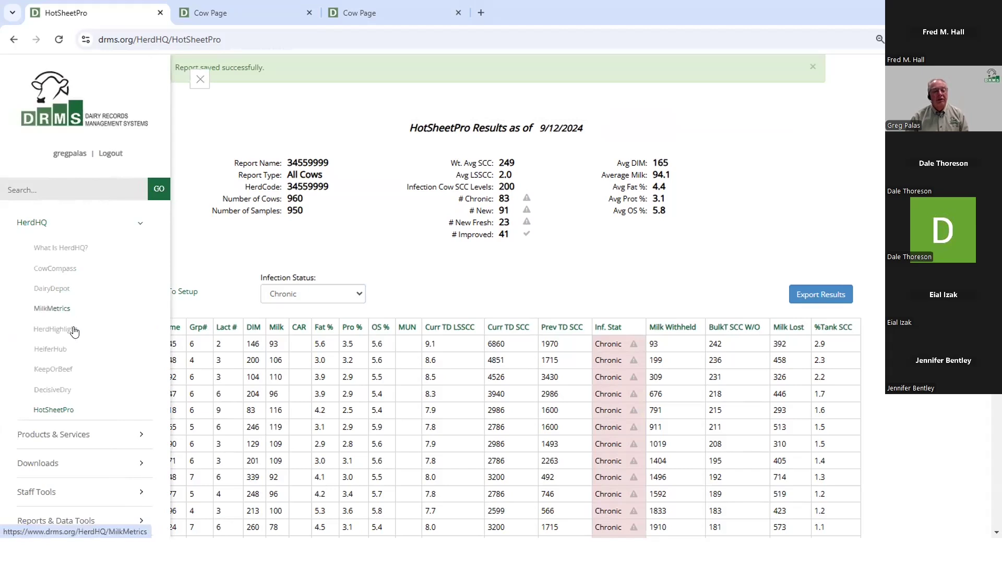
left_click(60, 395)
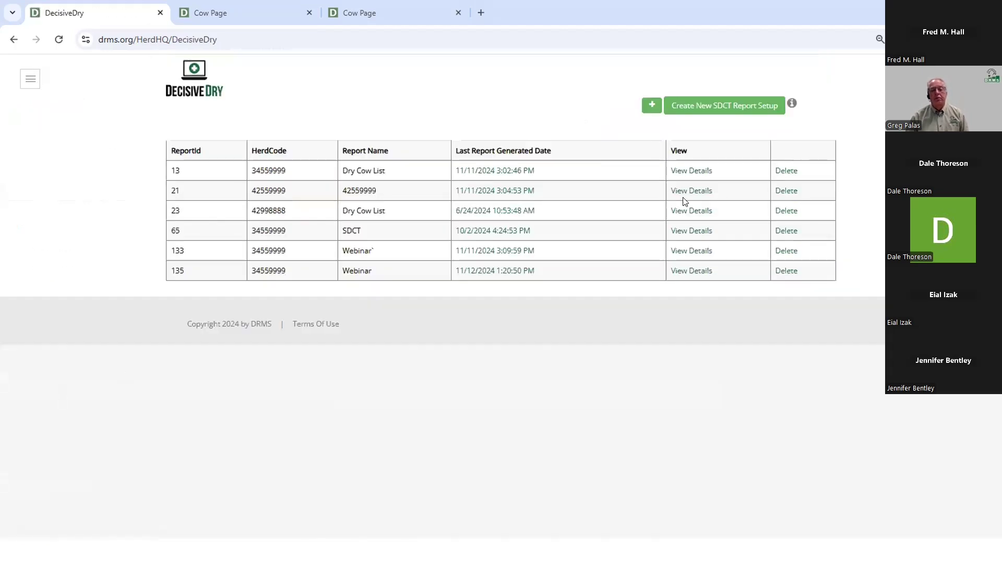
left_click(694, 171)
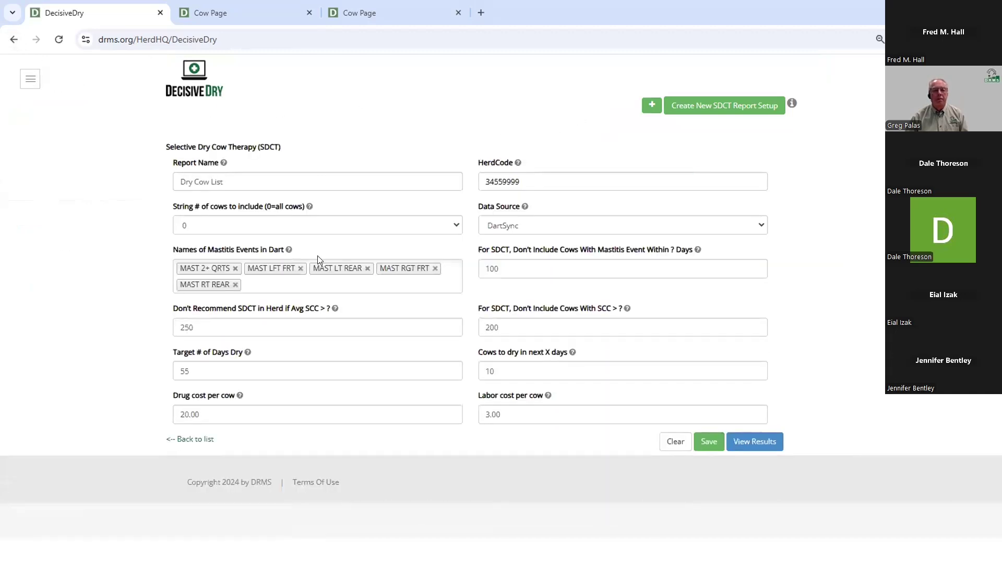
left_click(202, 440)
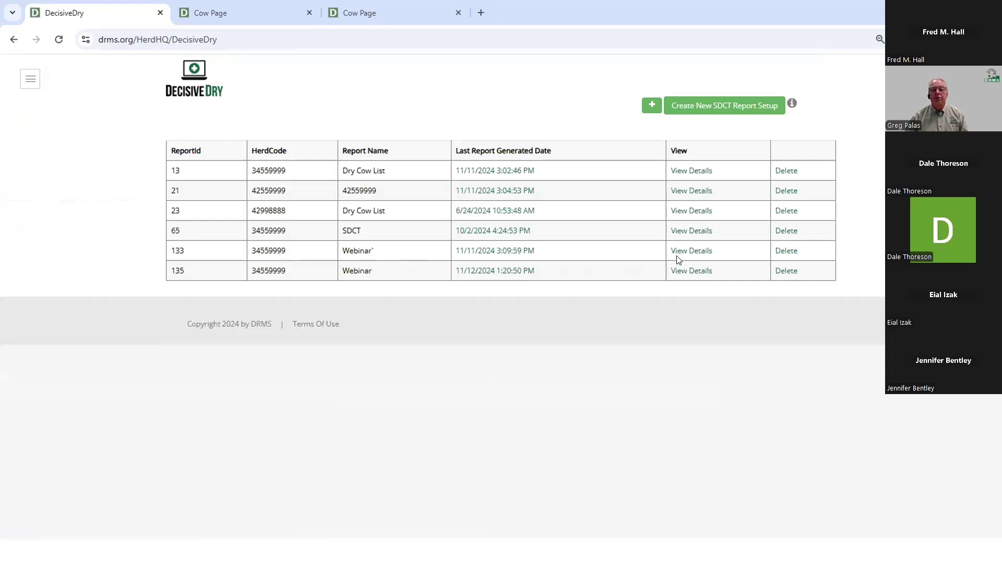
Save the Webinar report with drug cost 25 per cow and view results: 23 cows treated, $1,728.00 saved
left_click(680, 271)
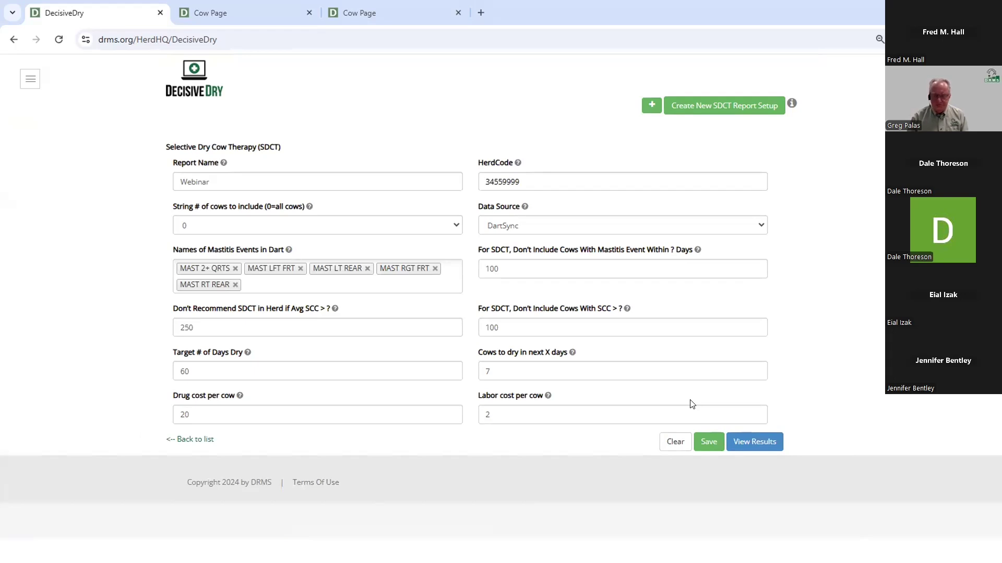
left_click_drag(197, 413, 148, 416)
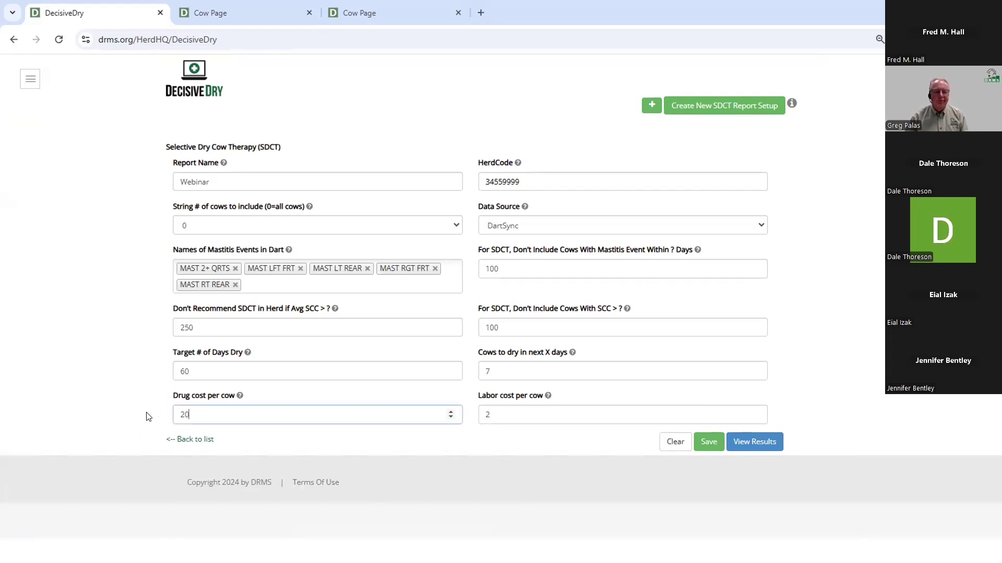
type("2")
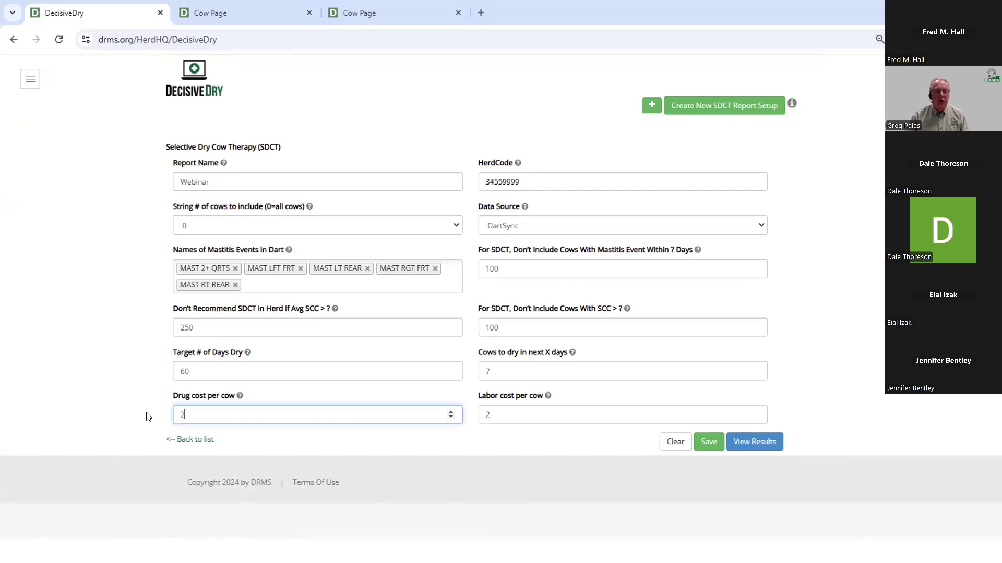
left_click(707, 442)
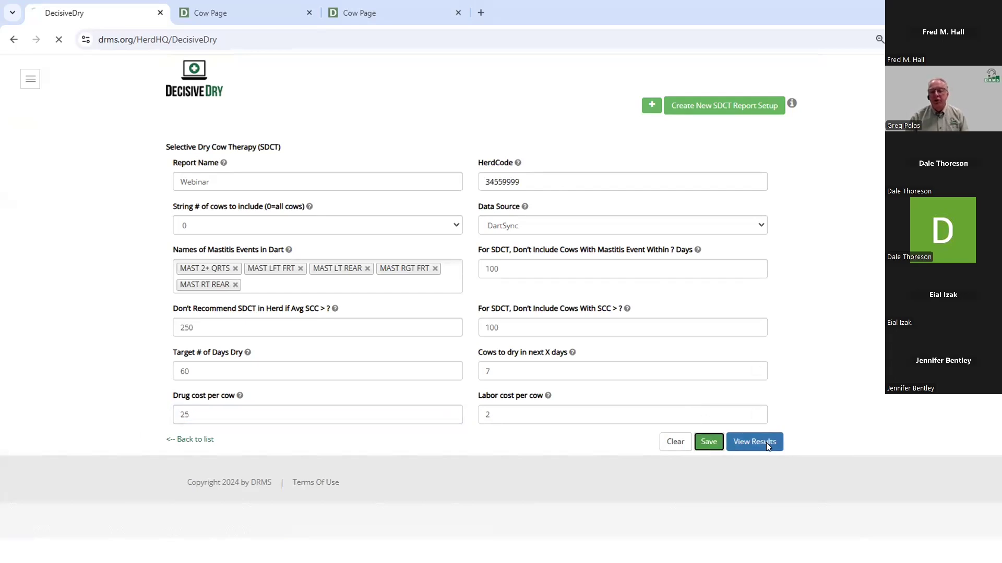
left_click(748, 485)
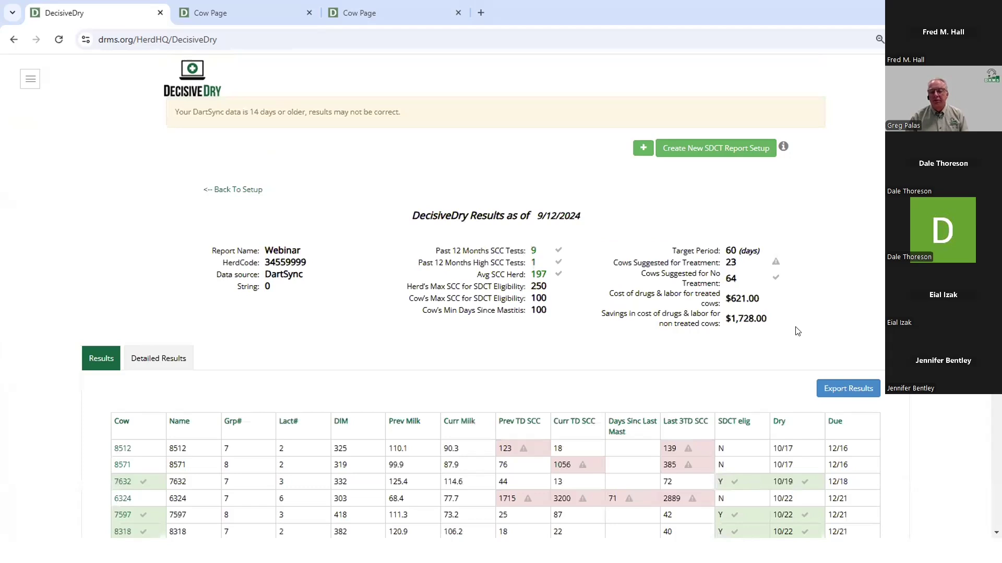
scroll(793, 338, "down", 1)
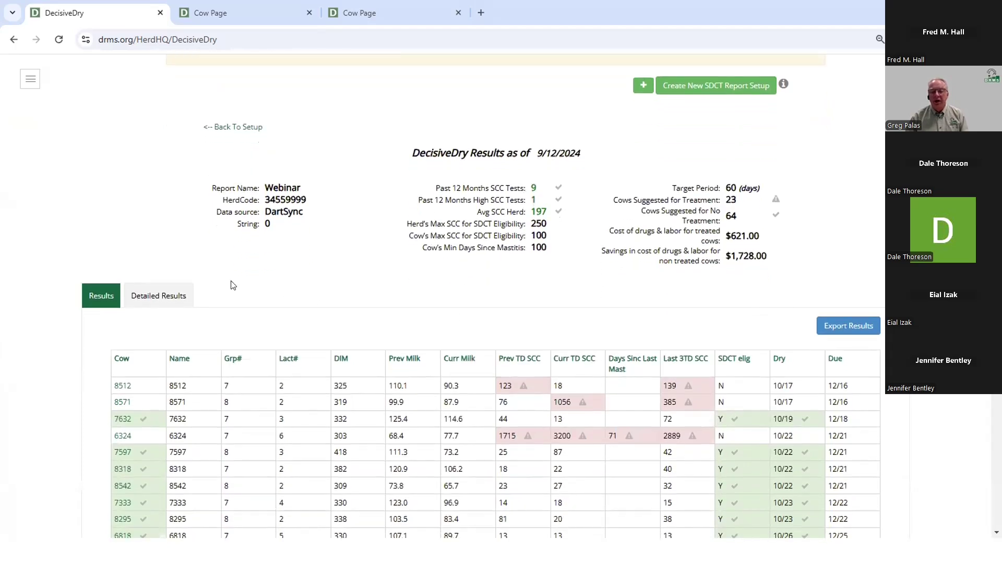
Back in the Webinar report setup, raise the cow SCC exclusion limit to 200 and save
left_click(242, 127)
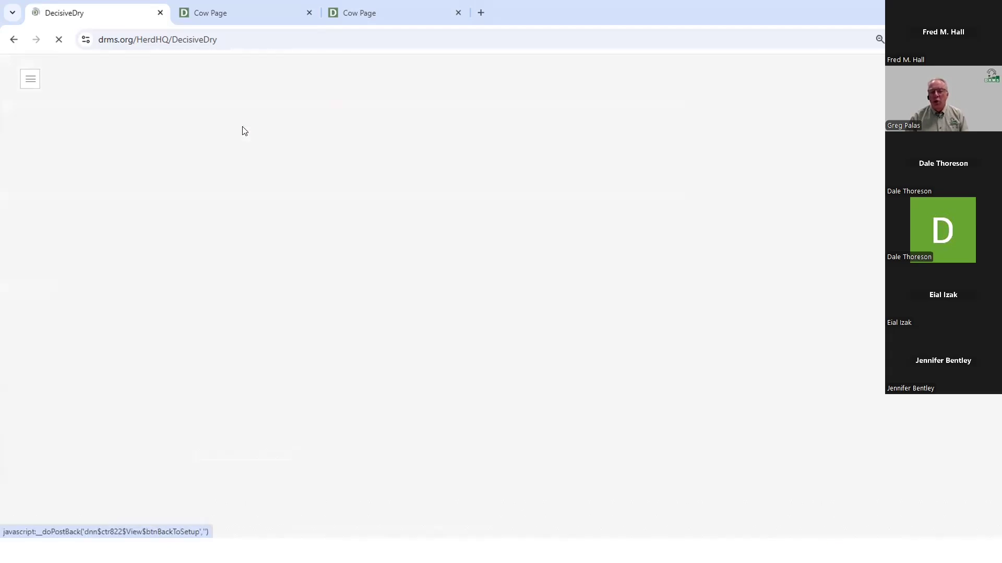
double_click(565, 326)
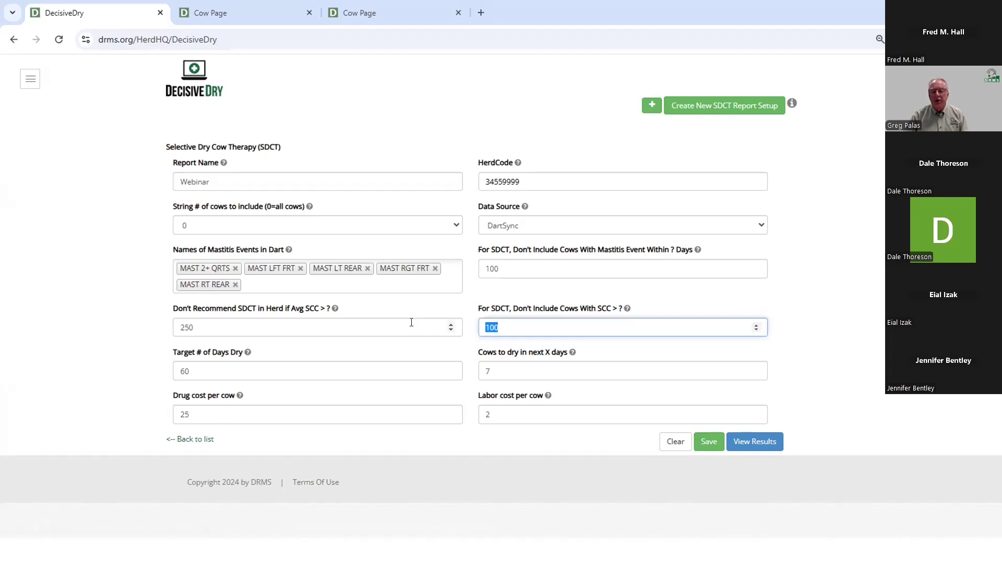
type("200")
left_click(701, 441)
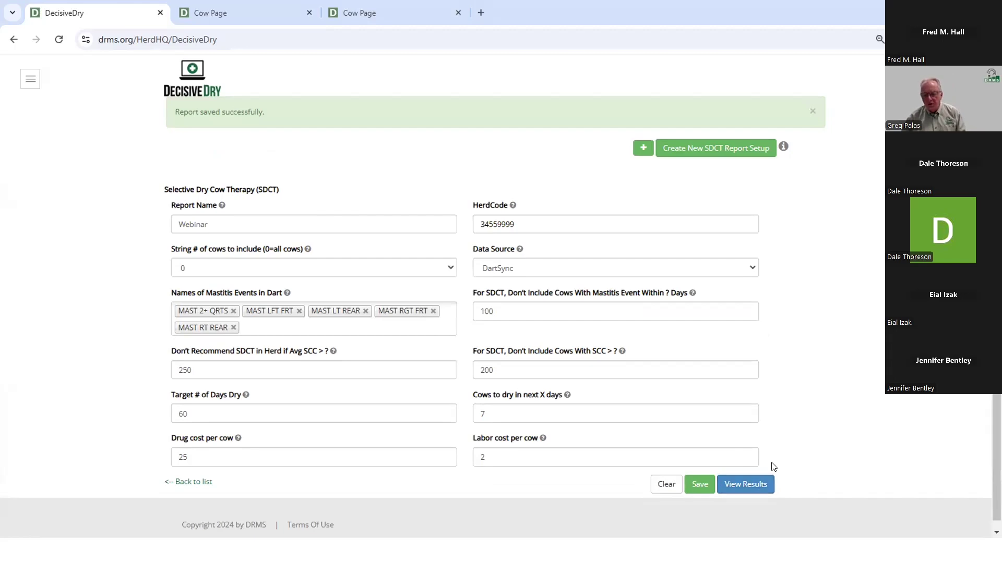
Lower the drug cost per cow to 15 and save the report
double_click(186, 457)
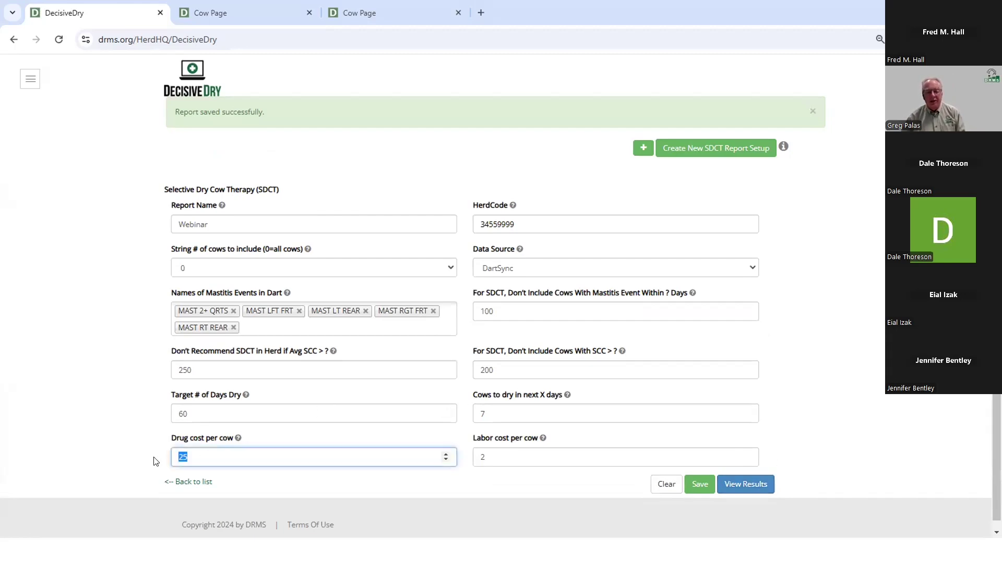
type("15")
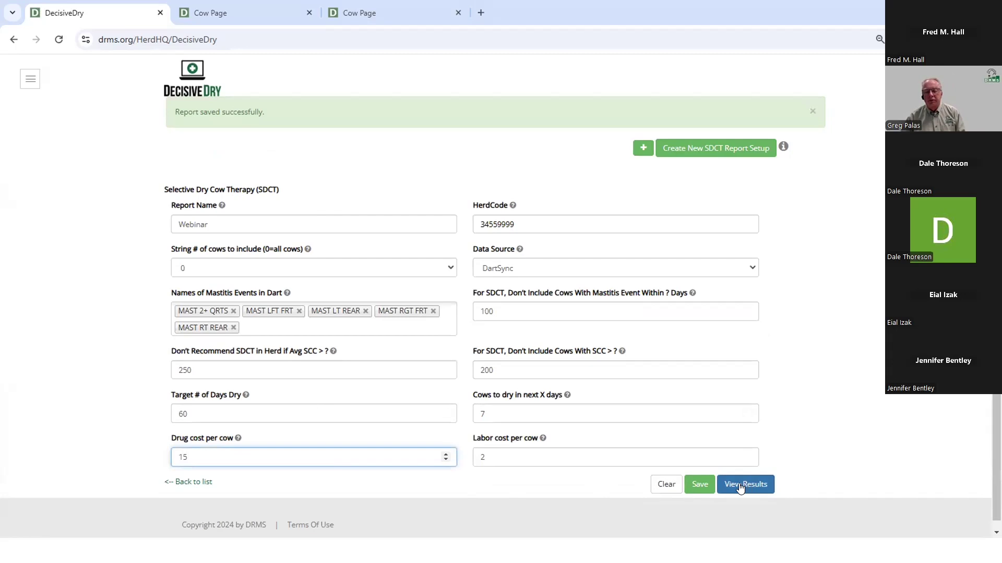
left_click(694, 483)
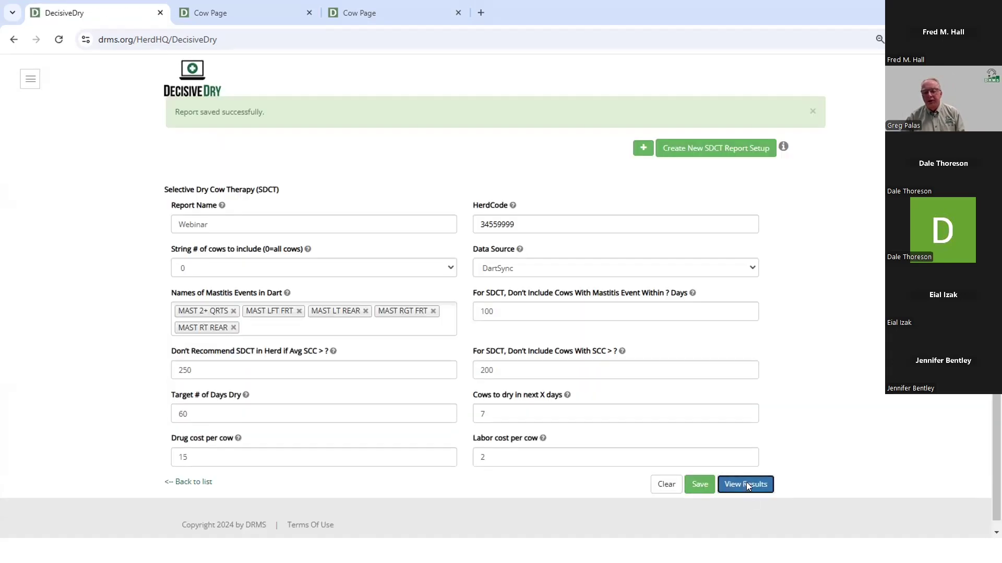
Generate the Webinar results: 20 cows for treatment, $340.00 cost, $1,139.00 savings
left_click(746, 482)
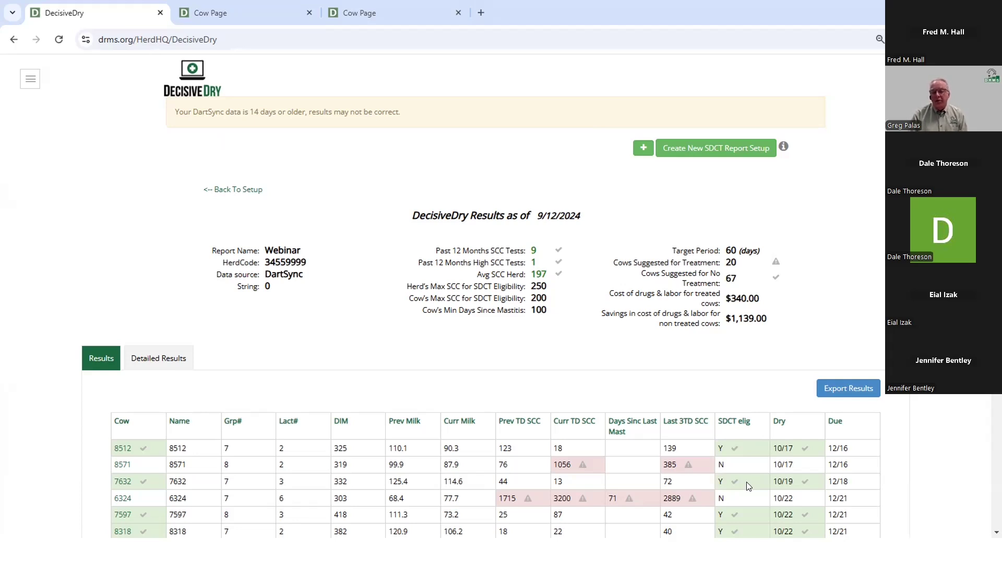
Return to the Webinar setup (SCC limit 200, drug cost 15, labor 2) and rerun its results
left_click(227, 190)
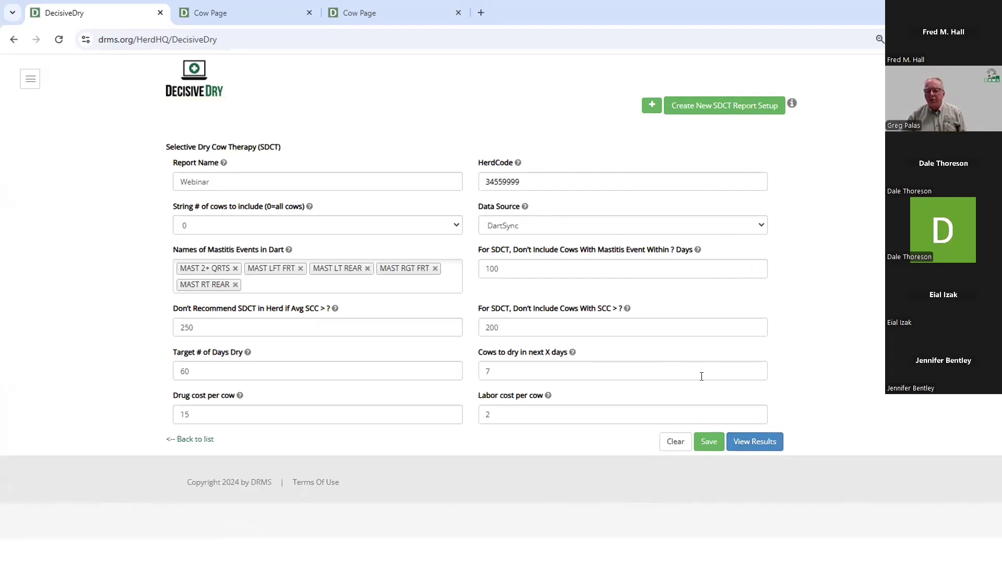
left_click(756, 445)
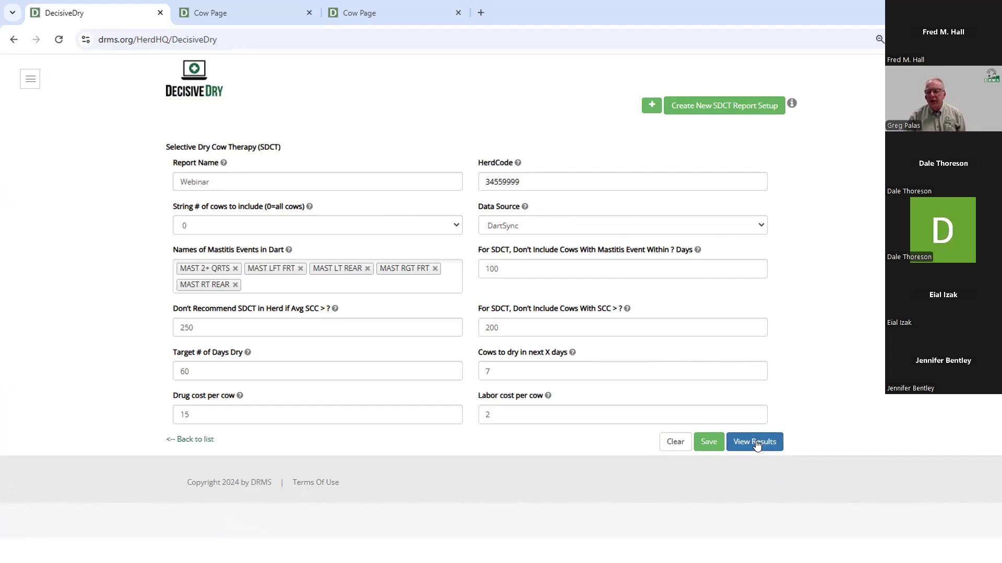